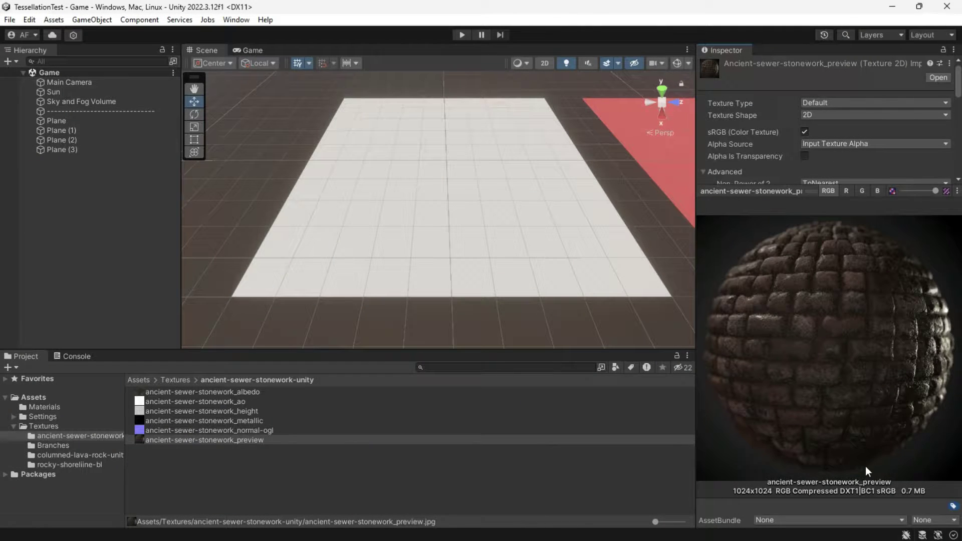
# - Enlarge the Inspector settings area and clear the selection in the stonework texture folder
pyautogui.moveTo(770, 191); pyautogui.dragTo(770, 202)
pyautogui.click(769, 202)
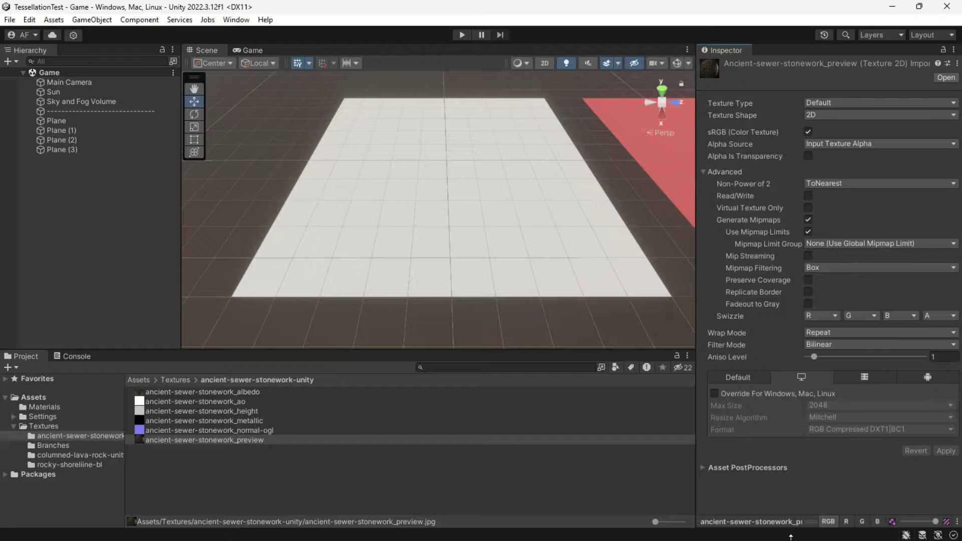
pyautogui.click(260, 449)
# - Create a Stonework material with albedo as Base Map and normal-ogl as Normal Map
pyautogui.rightClick(256, 459)
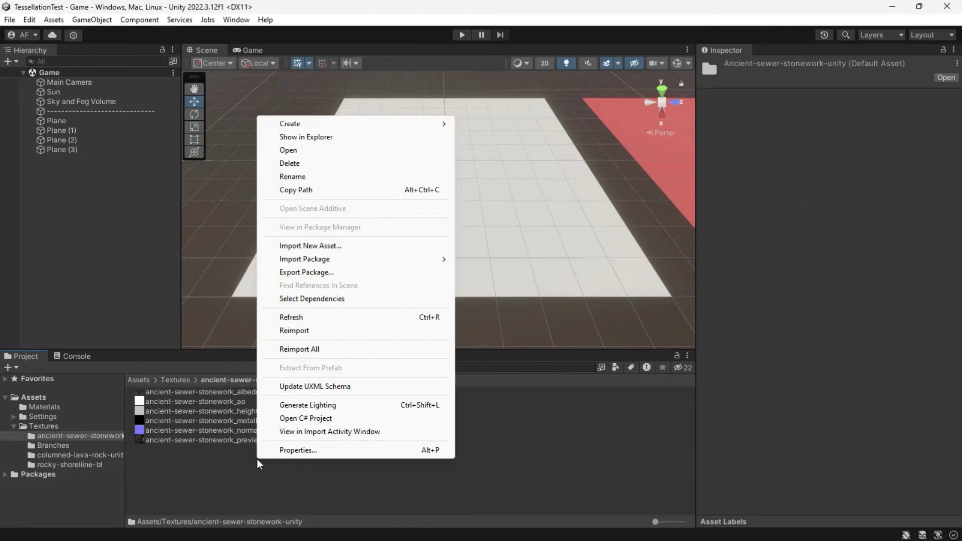
pyautogui.moveTo(289, 123)
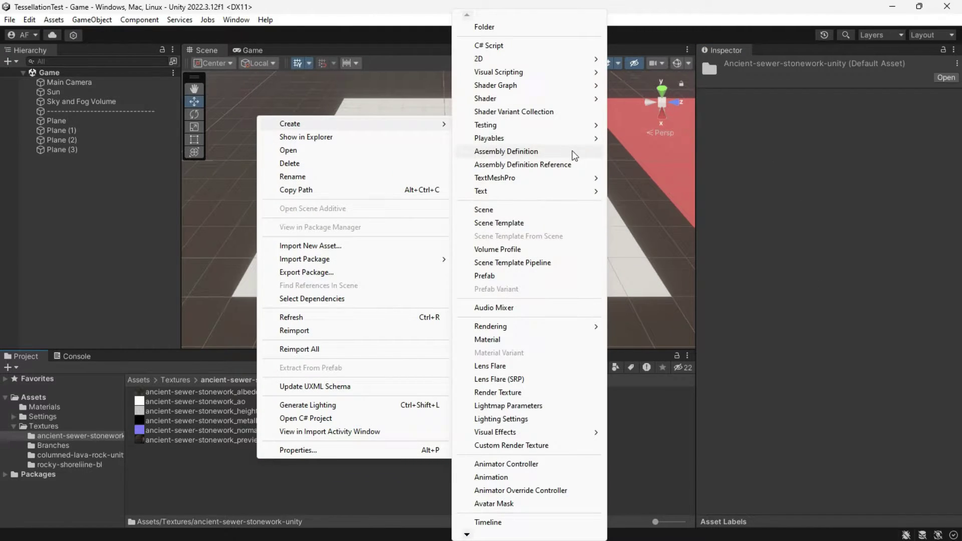
pyautogui.click(503, 337)
pyautogui.write('Stonework')
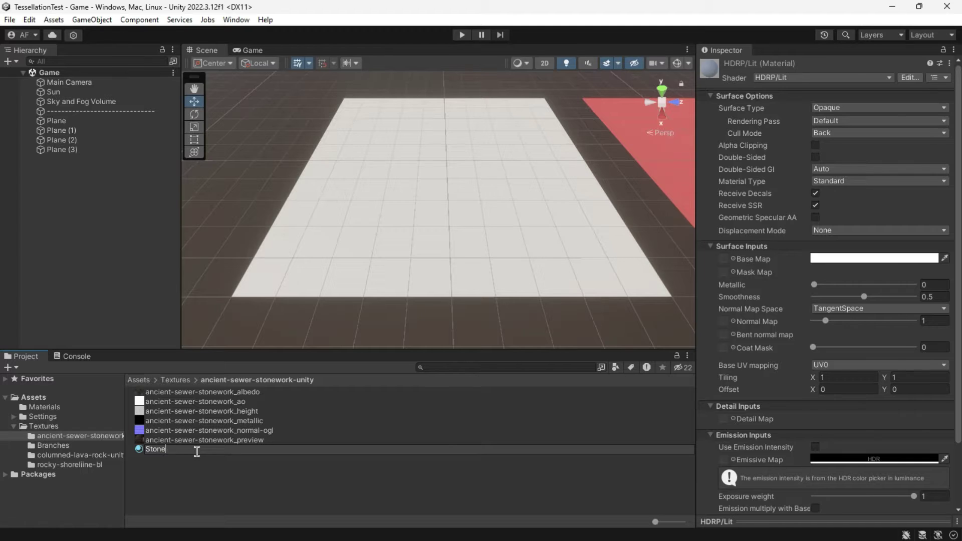
pyautogui.press('Return')
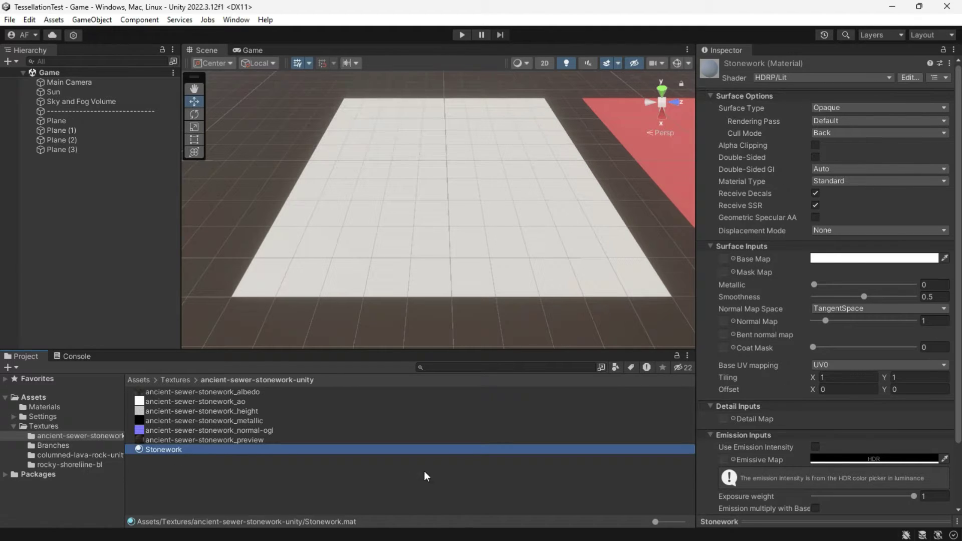
pyautogui.moveTo(253, 392); pyautogui.dragTo(722, 259)
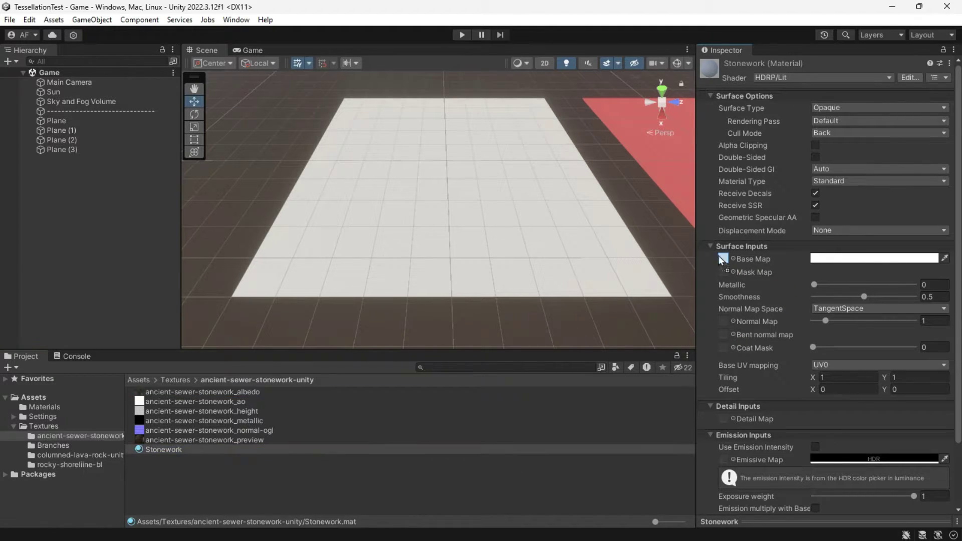
pyautogui.moveTo(223, 431)
pyautogui.mouseDown()
pyautogui.moveTo(737, 336)
pyautogui.moveTo(722, 321)
pyautogui.mouseUp()
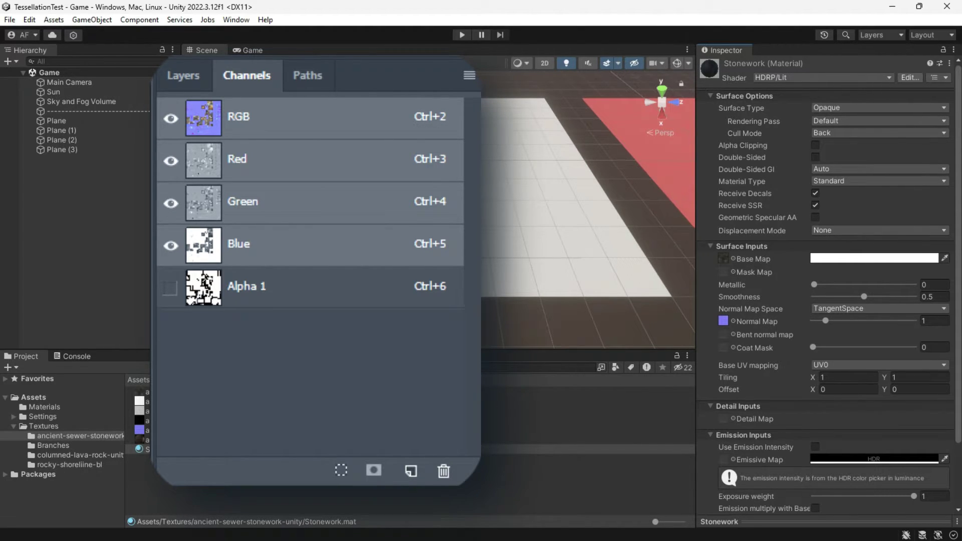
# - Turn off sRGB and apply it for the ao, height and metallic textures
pyautogui.click(238, 401)
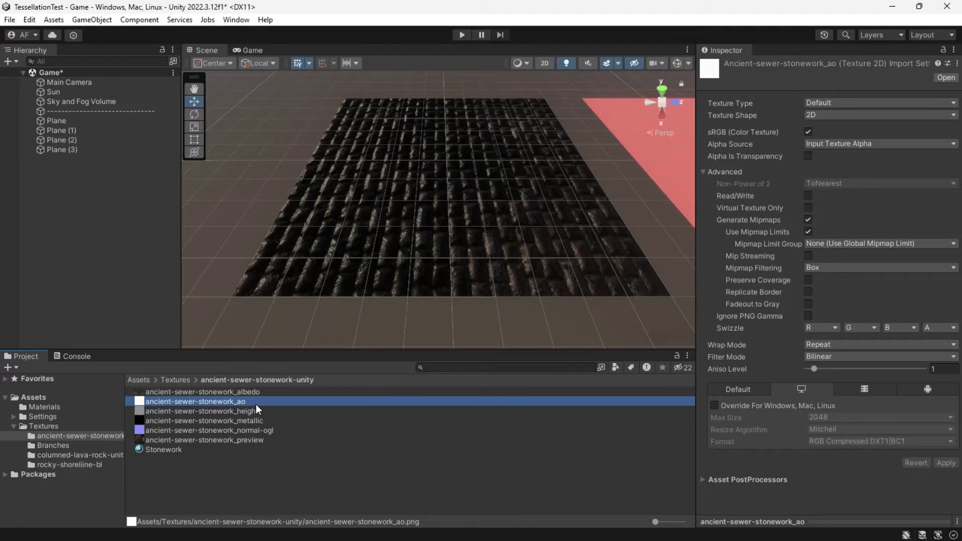
pyautogui.click(251, 417)
pyautogui.click(250, 391)
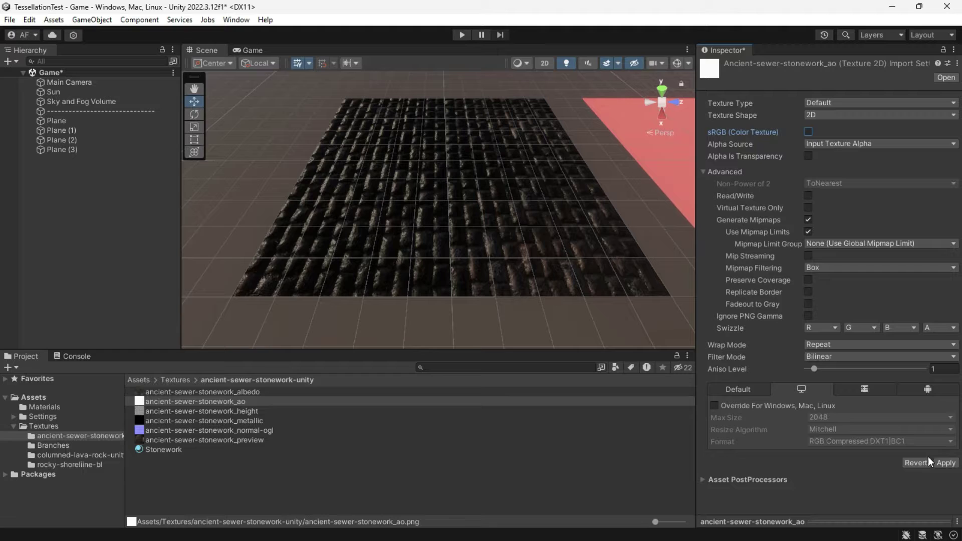
pyautogui.press('Down')
pyautogui.click(807, 131)
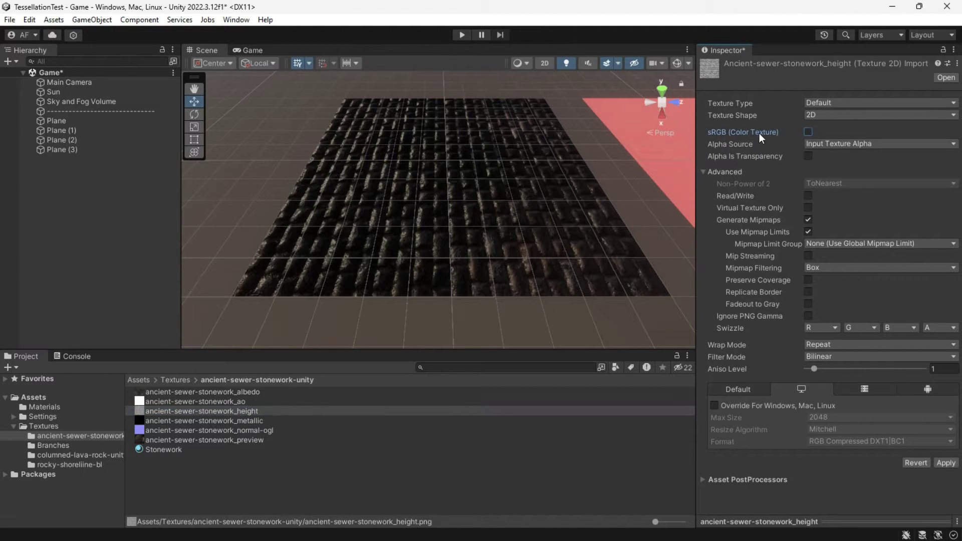
pyautogui.click(946, 463)
pyautogui.click(263, 422)
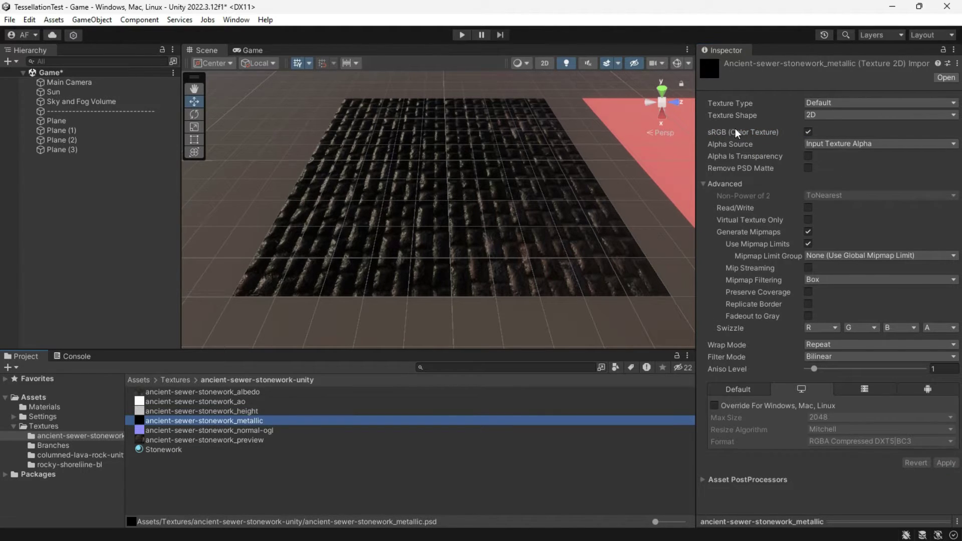
pyautogui.click(808, 131)
pyautogui.click(946, 462)
pyautogui.click(239, 473)
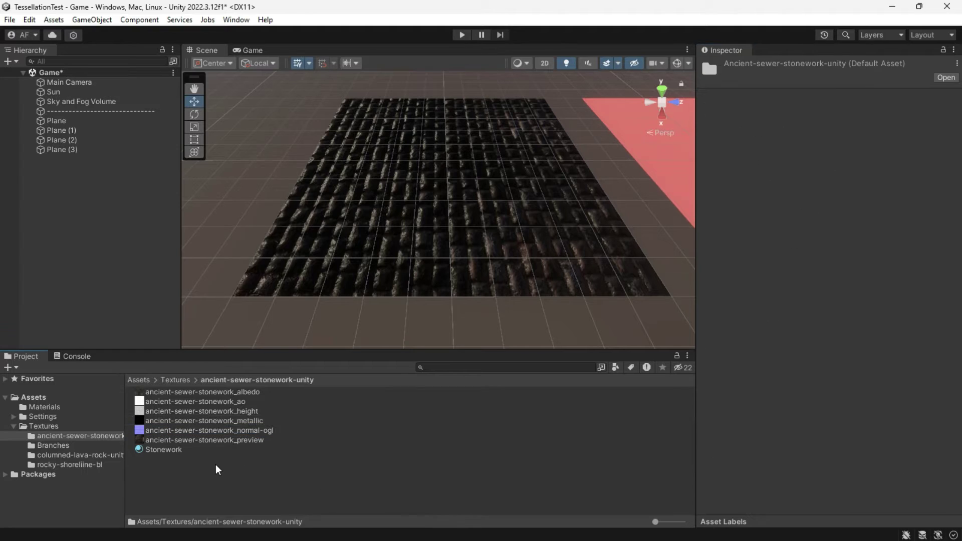
# - Create a default-named New Material using the Standard shader
pyautogui.rightClick(239, 474)
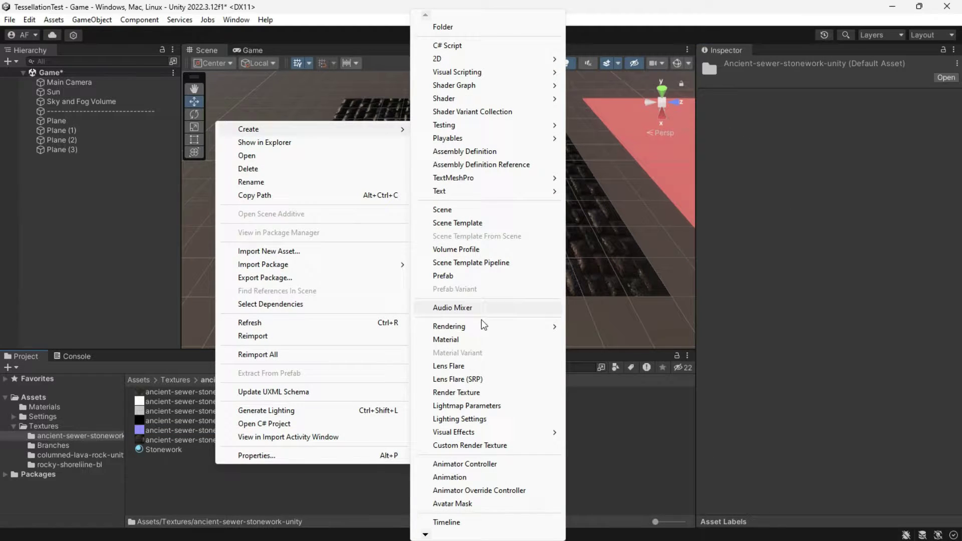
pyautogui.click(445, 339)
pyautogui.press('Return')
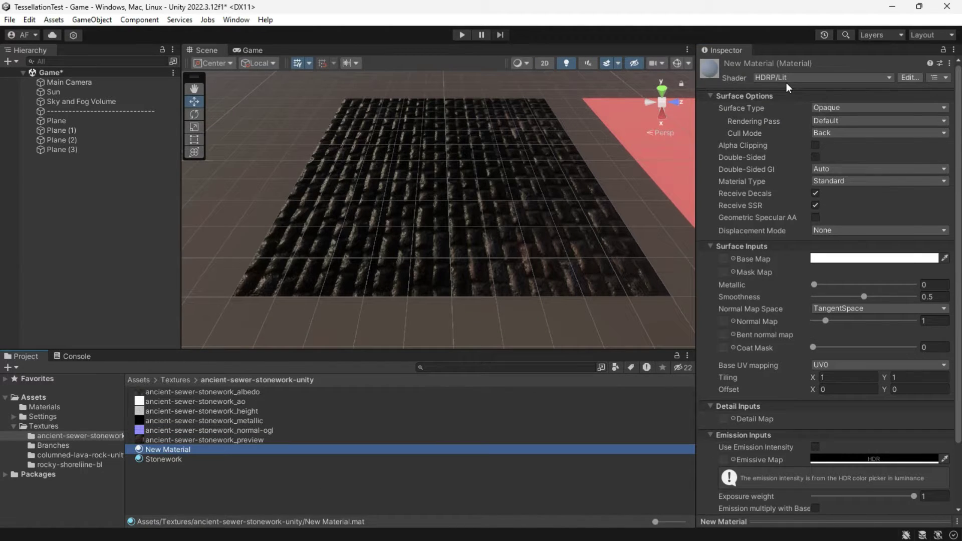
pyautogui.click(782, 79)
pyautogui.click(779, 260)
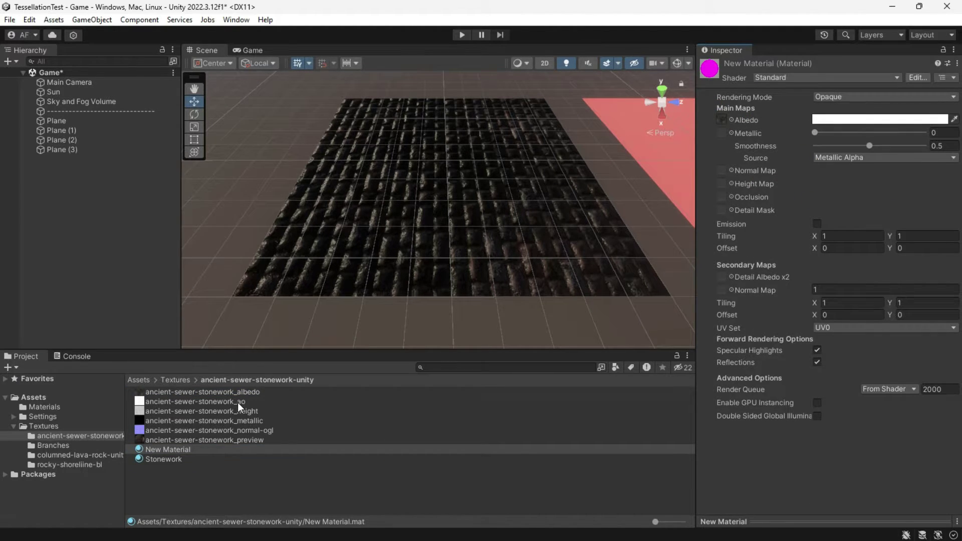
# - Assign metallic, normal-ogl (fixed as normal map), height and ao to the material's slots
pyautogui.moveTo(250, 420); pyautogui.dragTo(721, 133)
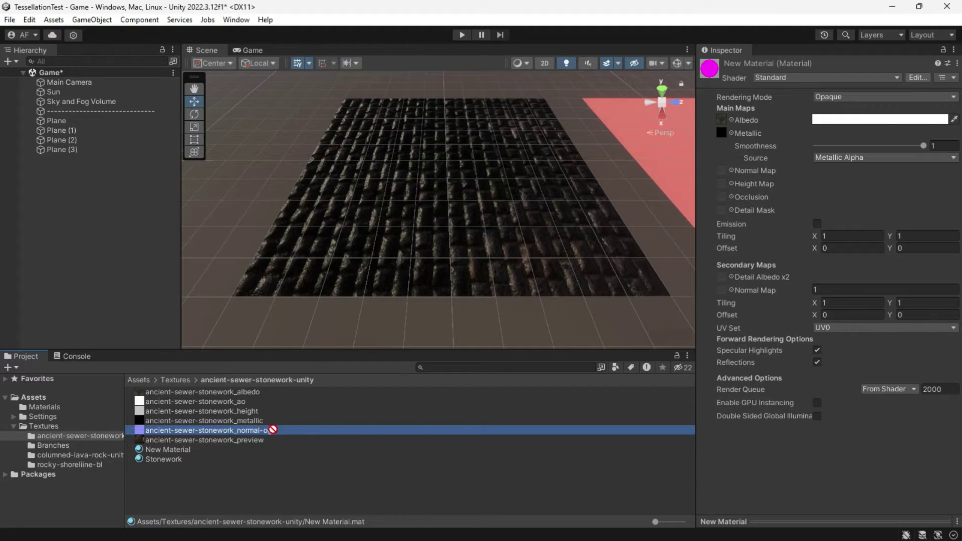
pyautogui.moveTo(210, 430); pyautogui.dragTo(722, 170)
pyautogui.click(936, 196)
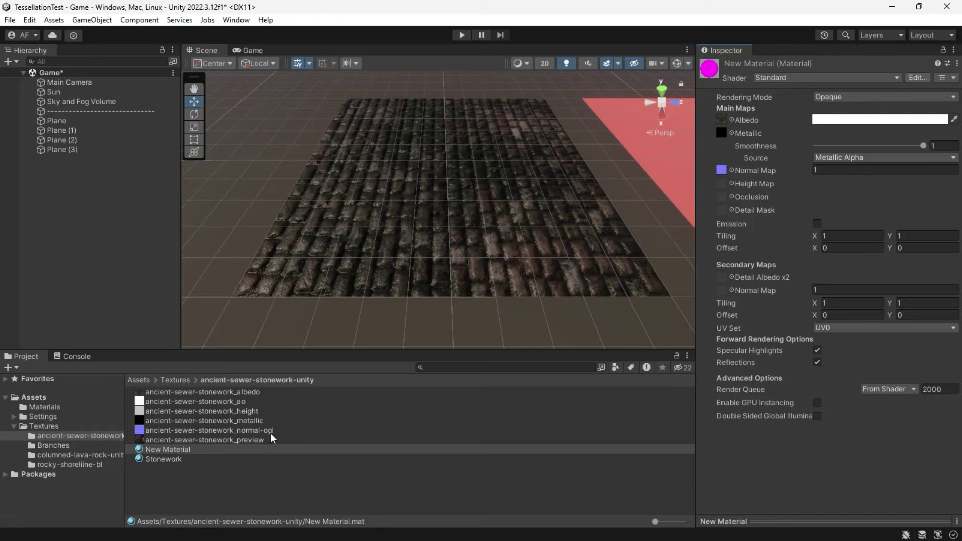
pyautogui.moveTo(247, 412)
pyautogui.mouseDown()
pyautogui.moveTo(752, 213)
pyautogui.moveTo(721, 184)
pyautogui.mouseUp()
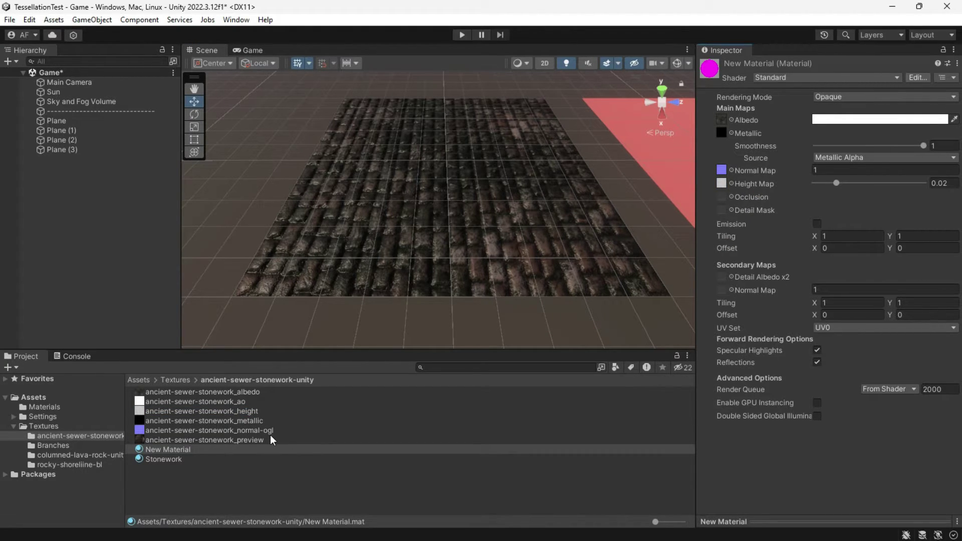
pyautogui.moveTo(235, 401); pyautogui.dragTo(721, 196)
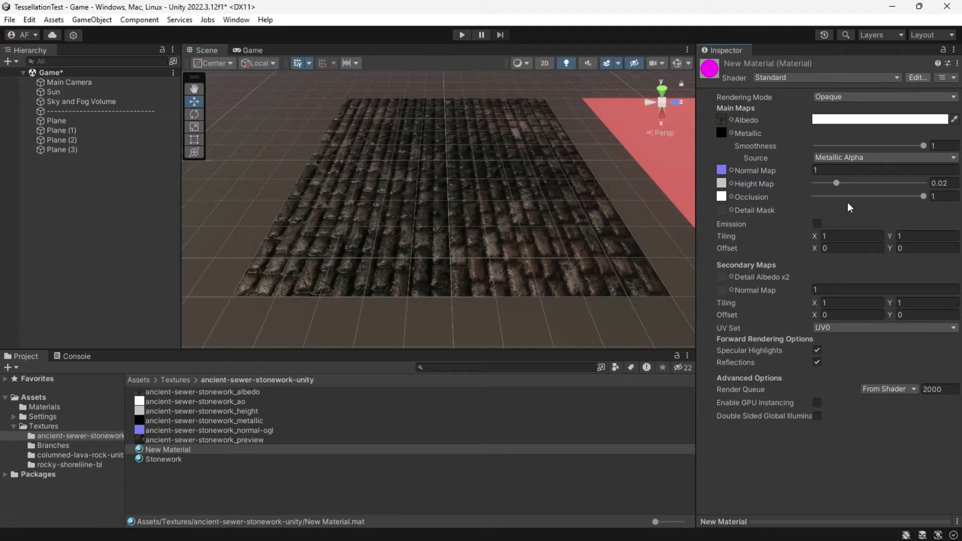
# - Convert New Material to HDRP, overwriting it, to generate New Material_MaskMap
pyautogui.click(151, 452)
pyautogui.click(27, 20)
pyautogui.moveTo(58, 508)
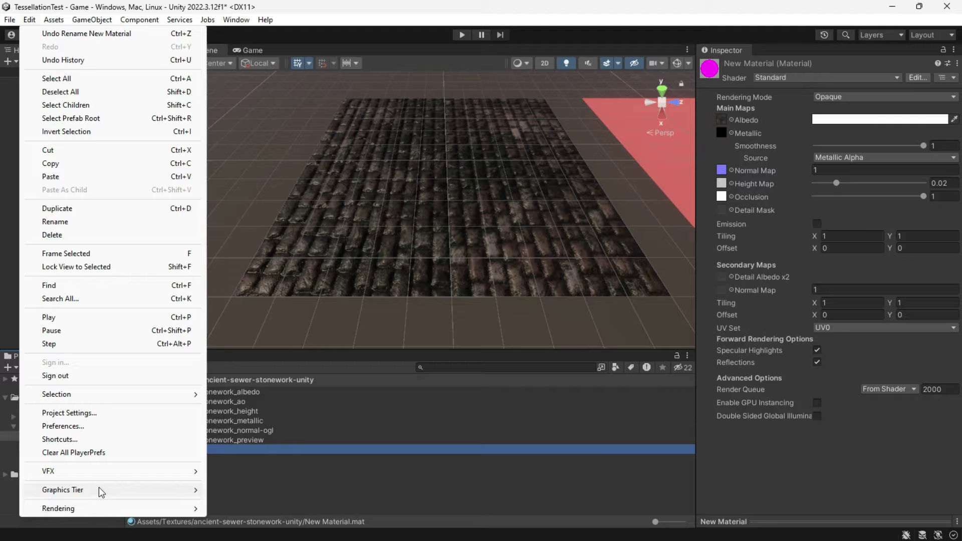
pyautogui.moveTo(240, 404)
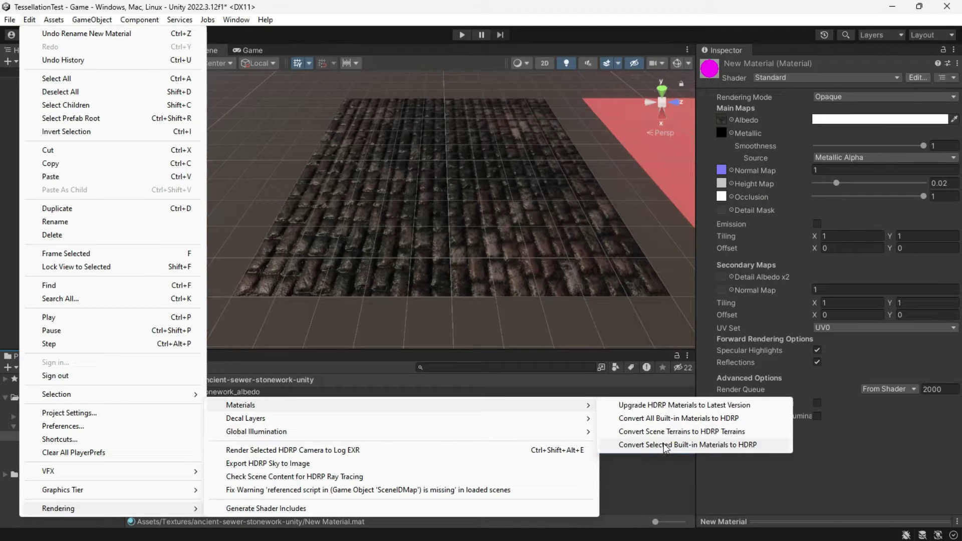
pyautogui.click(733, 444)
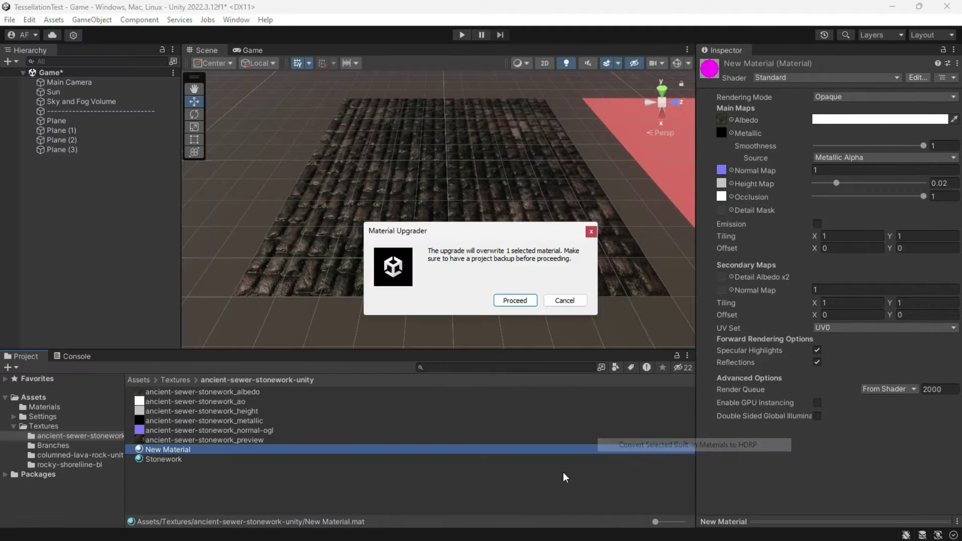
pyautogui.click(516, 299)
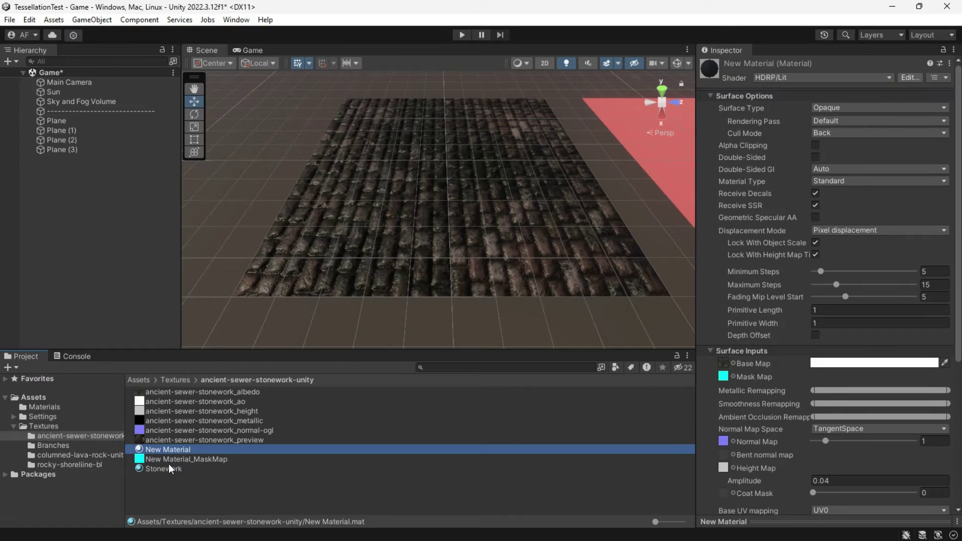
# - Assign New Material_MaskMap as Stonework's Mask Map and try the Metallic Remapping range
pyautogui.click(203, 460)
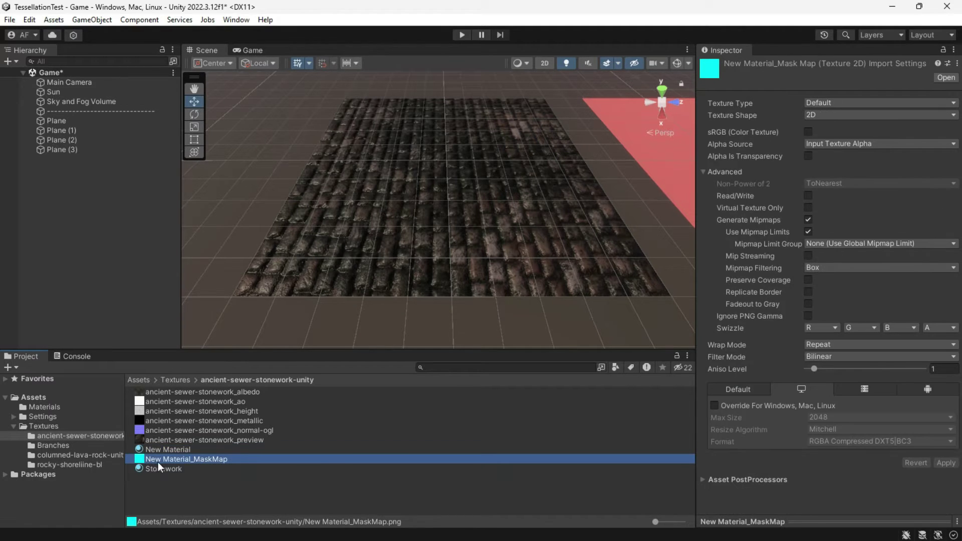
pyautogui.moveTo(787, 518); pyautogui.dragTo(811, 281)
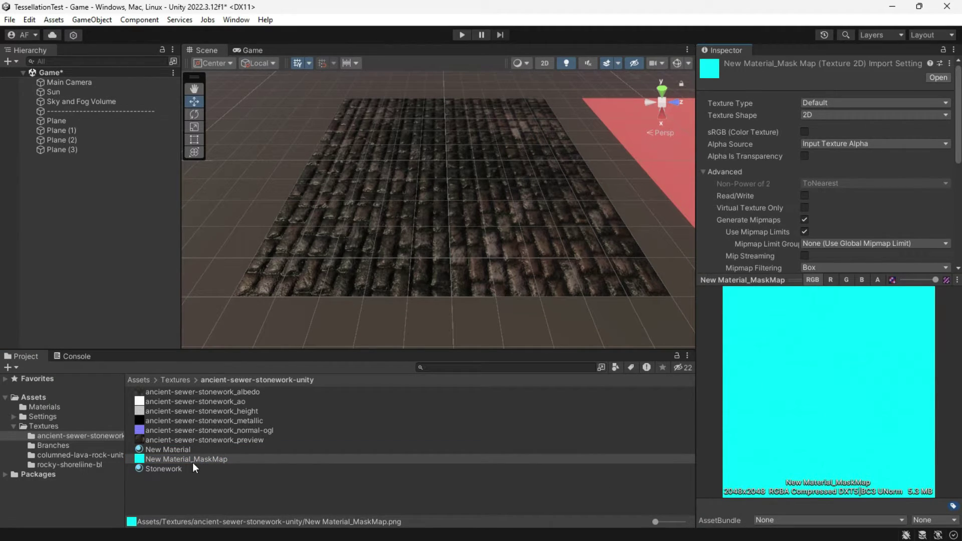
pyautogui.moveTo(169, 468)
pyautogui.mouseDown()
pyautogui.moveTo(737, 298)
pyautogui.moveTo(724, 273)
pyautogui.mouseUp()
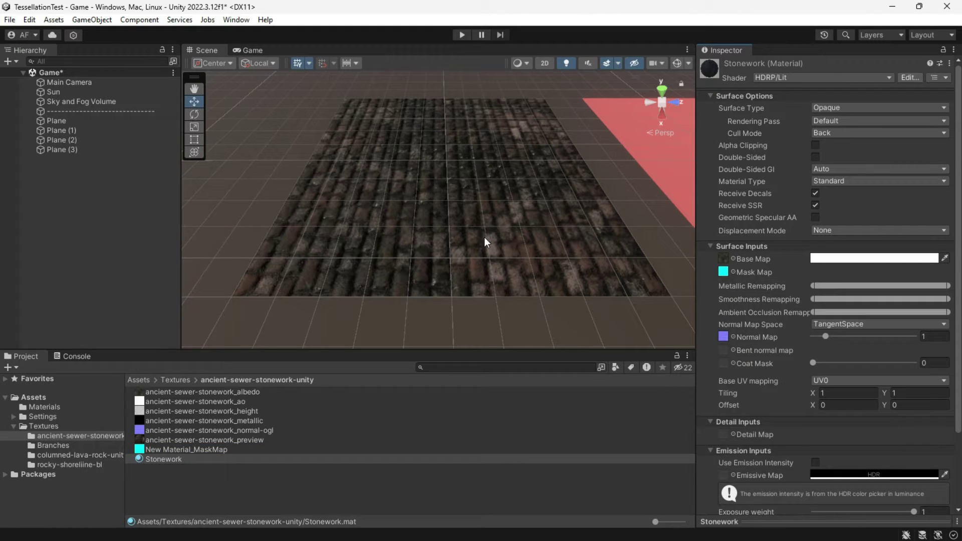
pyautogui.moveTo(947, 286); pyautogui.dragTo(948, 312)
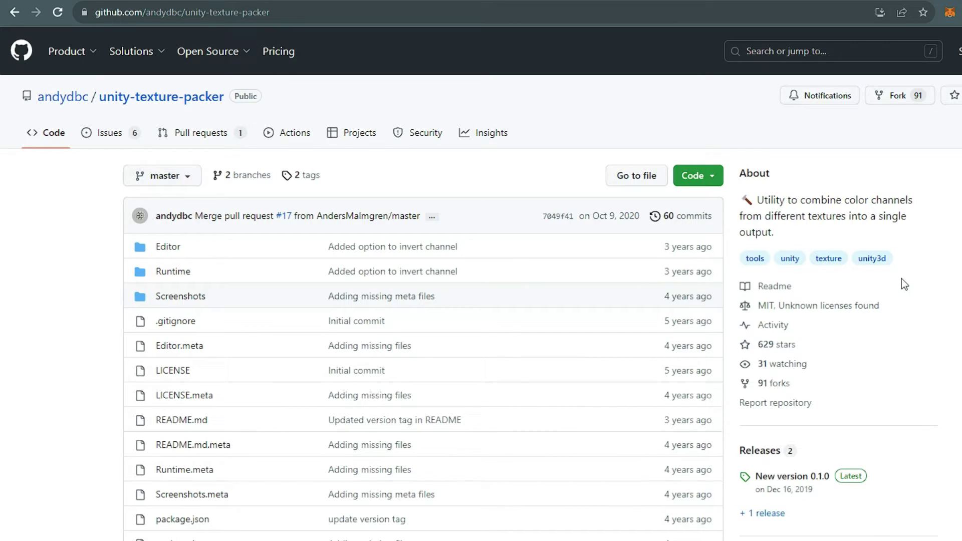
# - Download the unity-texture-packer 0.1.0 source code zip from the repository's Releases page
pyautogui.scroll(-10, 759, 331)
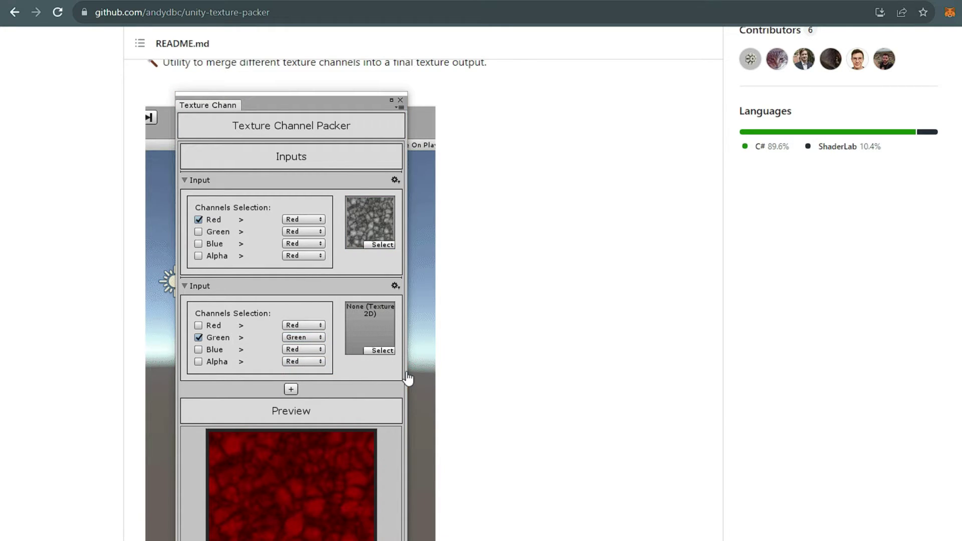
pyautogui.scroll(8, 768, 320)
pyautogui.click(766, 317)
pyautogui.scroll(-1, 642, 342)
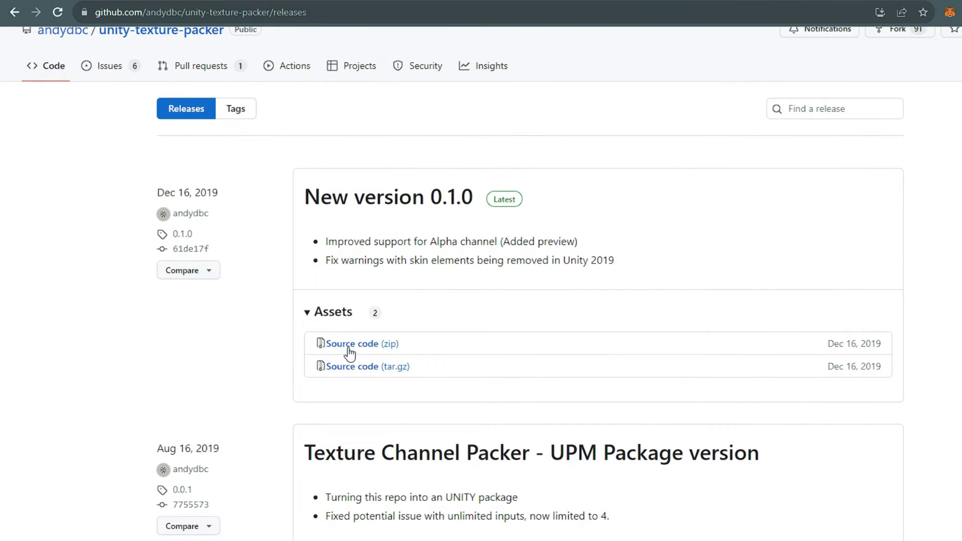
pyautogui.click(350, 343)
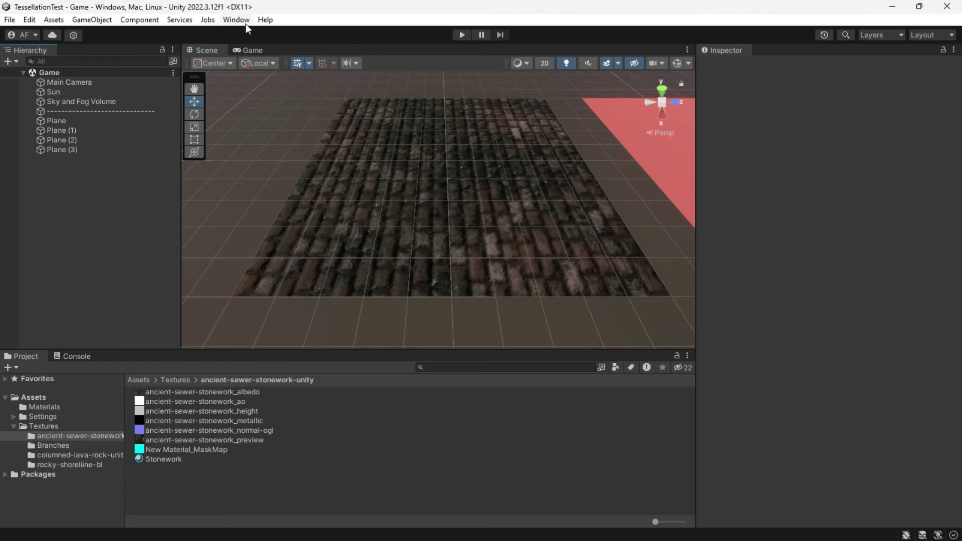
pyautogui.click(245, 22)
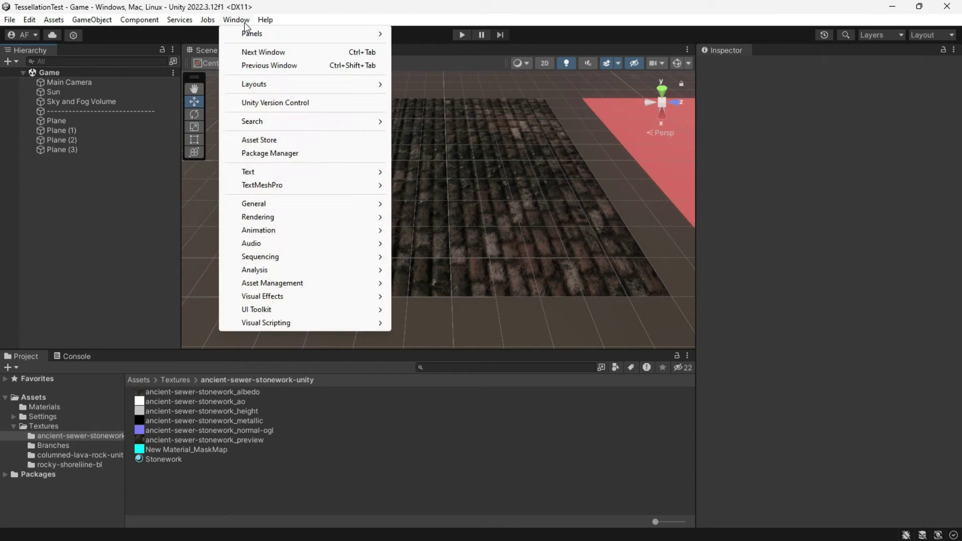
# - Add the package from disk using Desktop/unity-texture-packer-0.1.0/package.json in the Package Manager
pyautogui.click(249, 155)
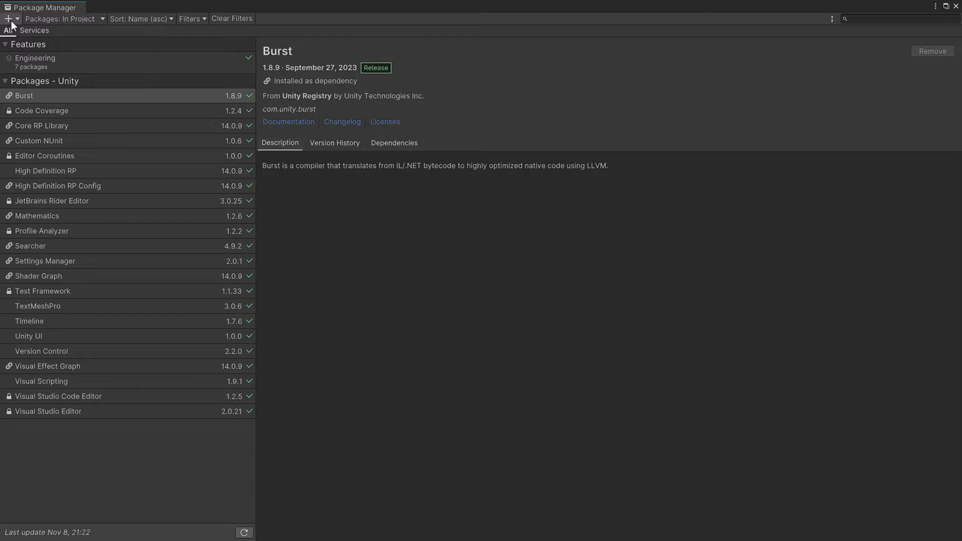
pyautogui.click(11, 20)
pyautogui.click(78, 34)
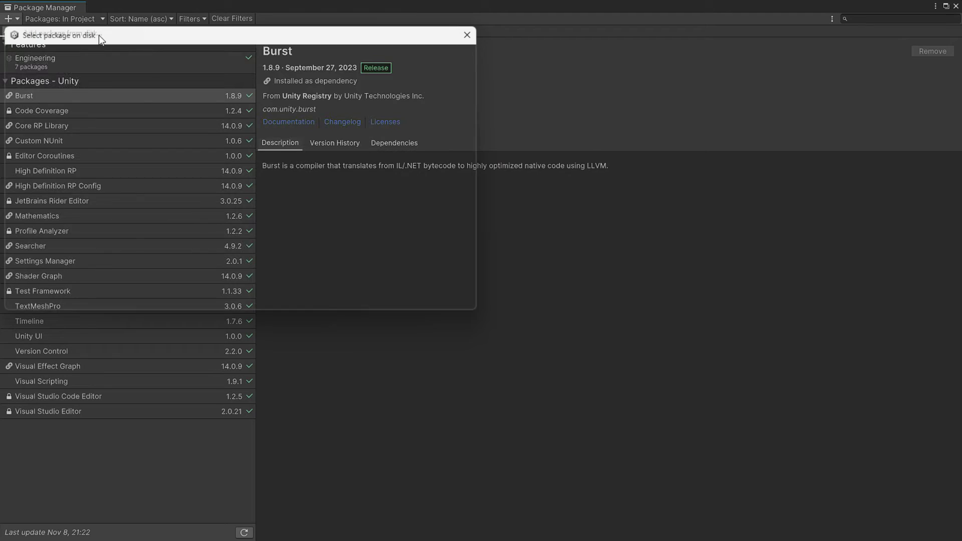
pyautogui.moveTo(97, 193); pyautogui.dragTo(94, 152)
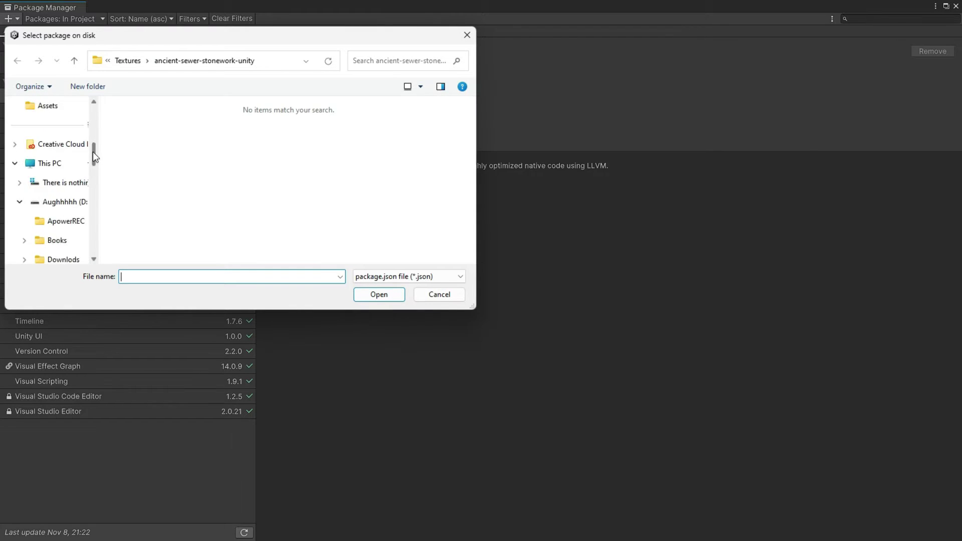
pyautogui.scroll(5, 45, 176)
pyautogui.scroll(5, 52, 154)
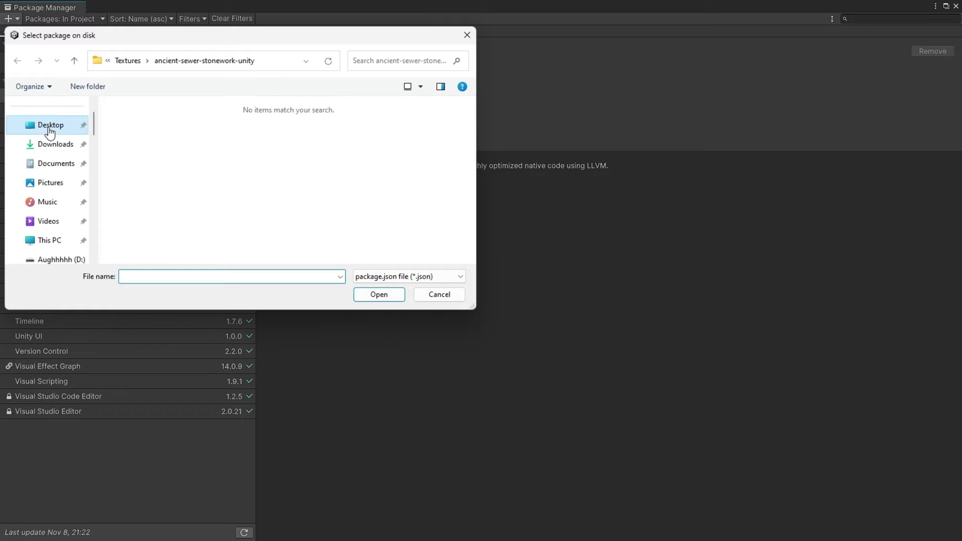
pyautogui.click(48, 126)
pyautogui.click(343, 226)
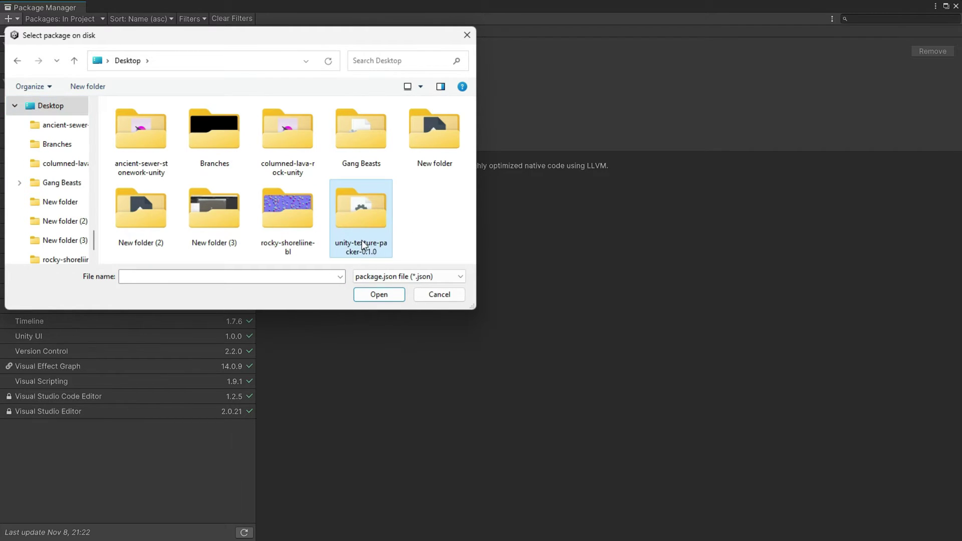
pyautogui.doubleClick(365, 224)
pyautogui.click(146, 181)
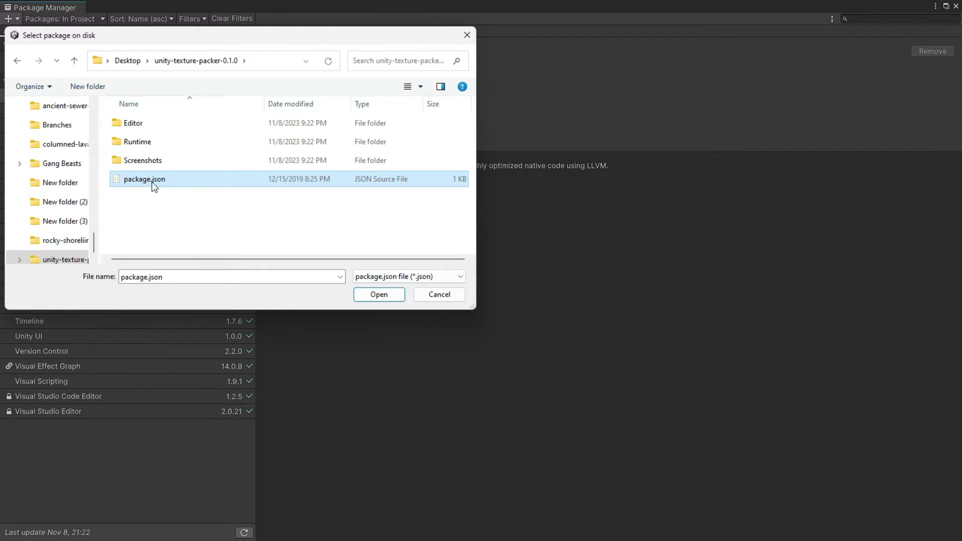
pyautogui.click(384, 293)
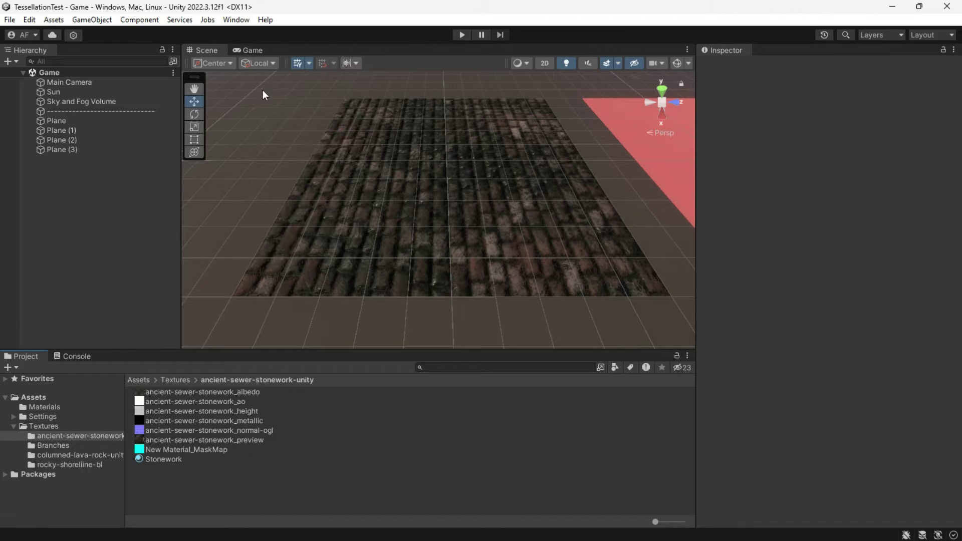
pyautogui.click(237, 20)
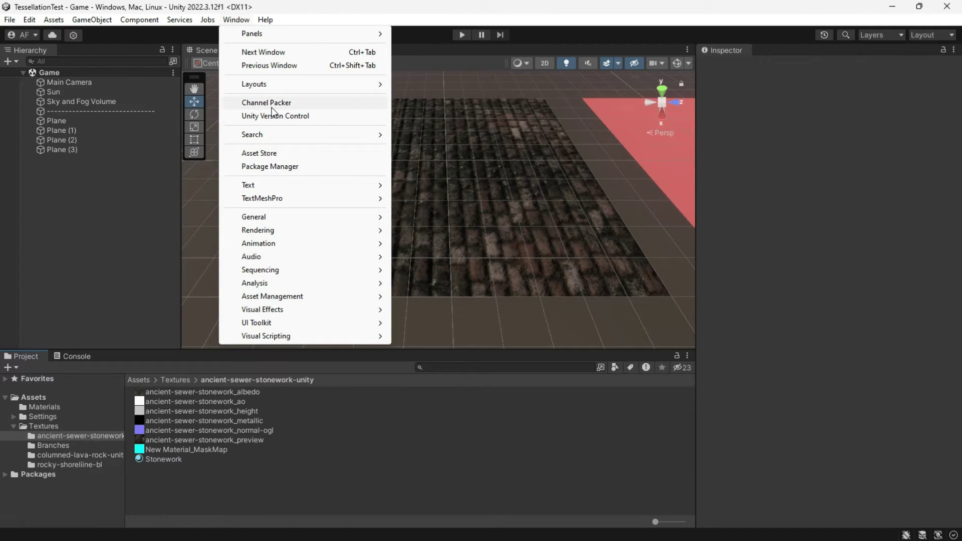
# - Add a first Channel Packer input with the metallic texture's red channel mapped to red
pyautogui.click(297, 108)
pyautogui.scroll(-2, 558, 330)
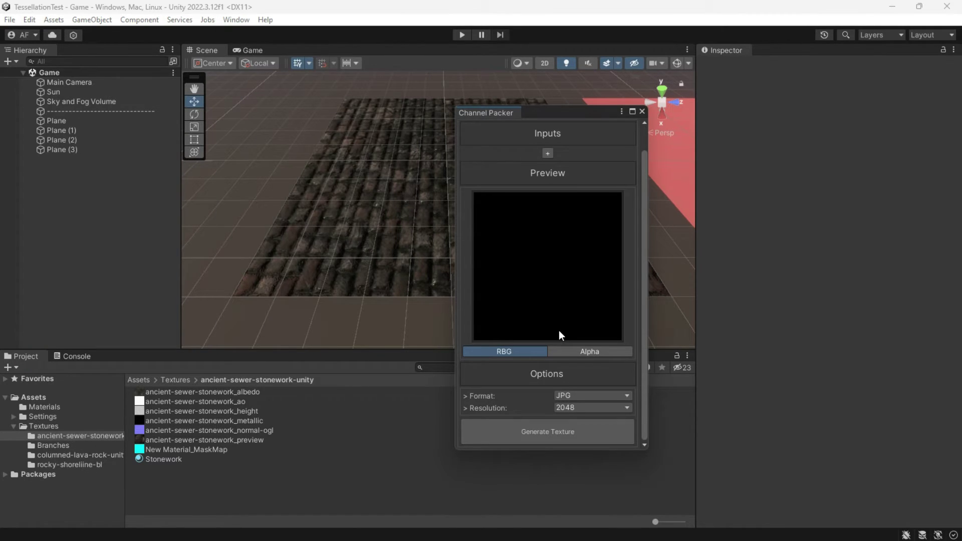
pyautogui.scroll(2, 553, 250)
pyautogui.click(548, 179)
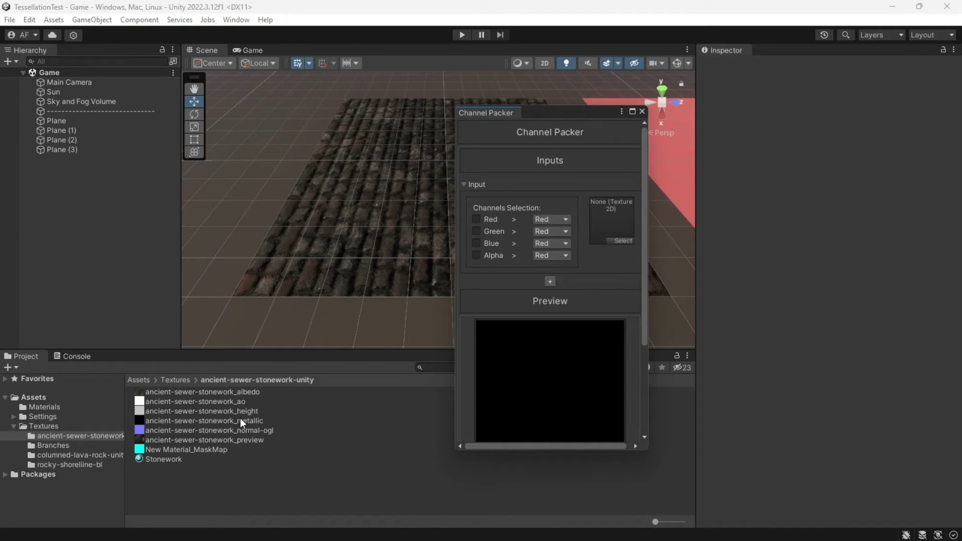
pyautogui.moveTo(240, 418); pyautogui.dragTo(586, 218)
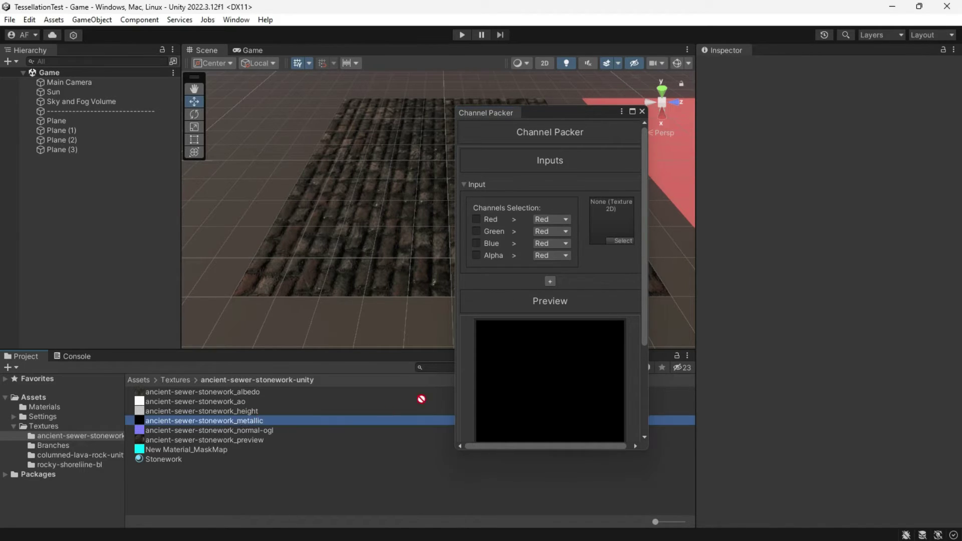
pyautogui.click(476, 219)
pyautogui.click(551, 220)
pyautogui.click(570, 232)
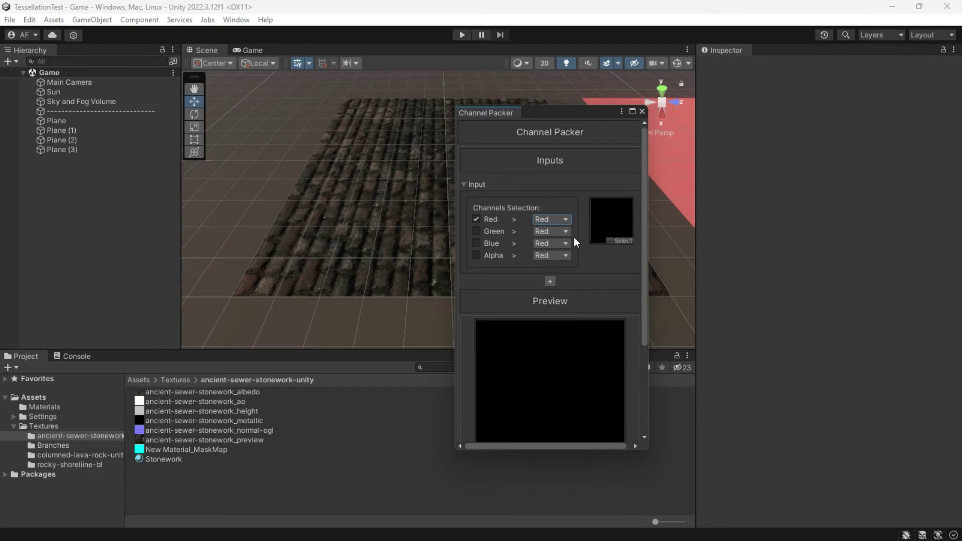
# - Add a second input sending the AO texture's green channel to the green output
pyautogui.click(550, 281)
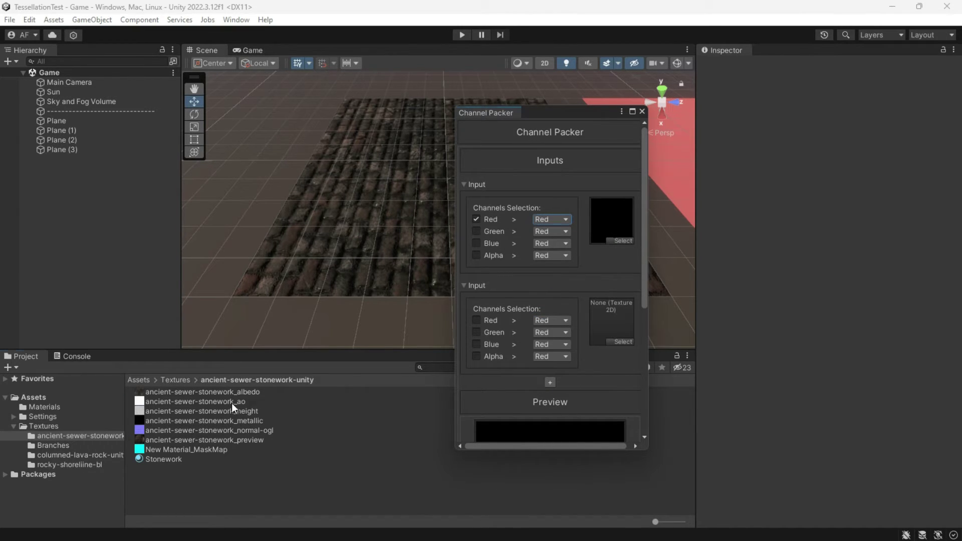
pyautogui.moveTo(232, 403); pyautogui.dragTo(621, 314)
pyautogui.click(476, 332)
pyautogui.click(550, 332)
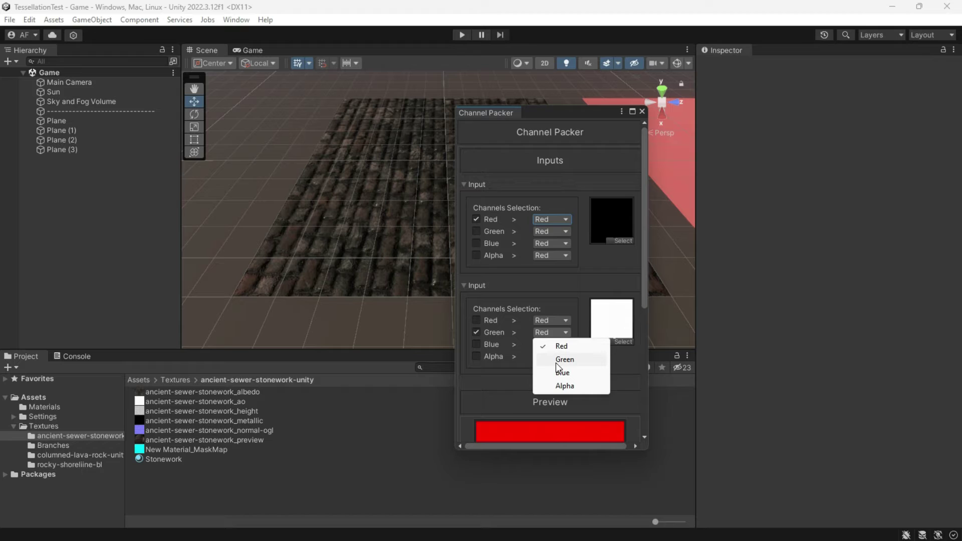
pyautogui.click(557, 364)
pyautogui.scroll(-2, 611, 296)
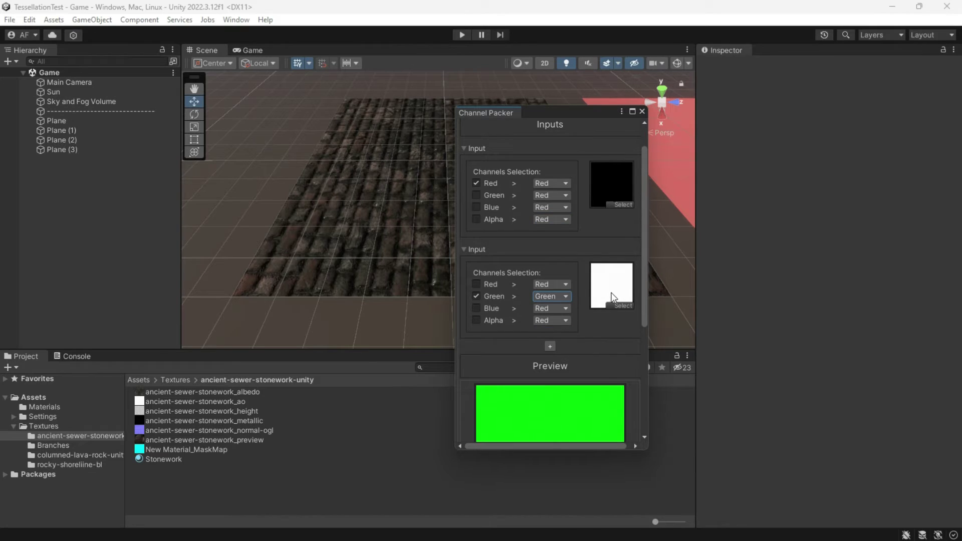
# - Add a third input sending the height texture's blue to blue, plus a fourth alpha input
pyautogui.click(550, 347)
pyautogui.scroll(-5, 551, 340)
pyautogui.click(543, 302)
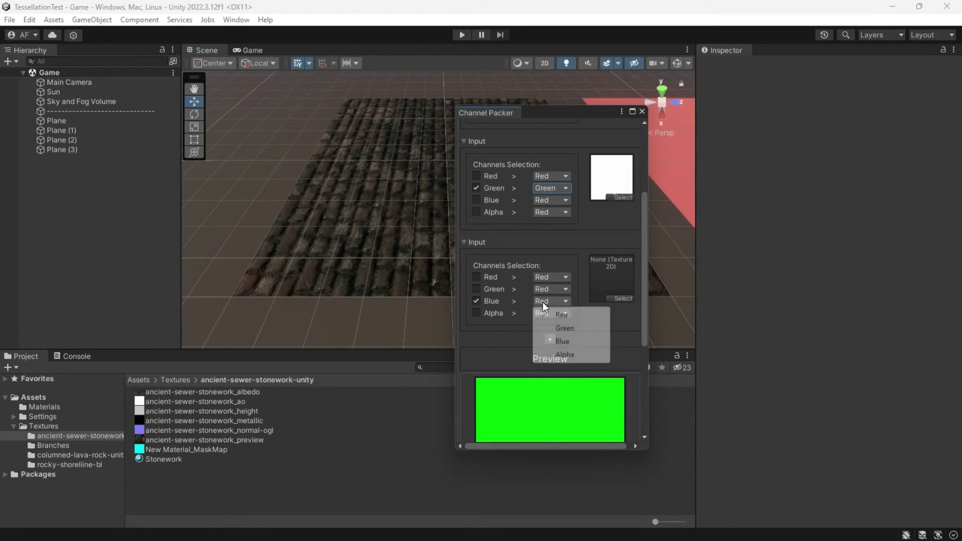
pyautogui.click(563, 339)
pyautogui.moveTo(248, 411); pyautogui.dragTo(612, 286)
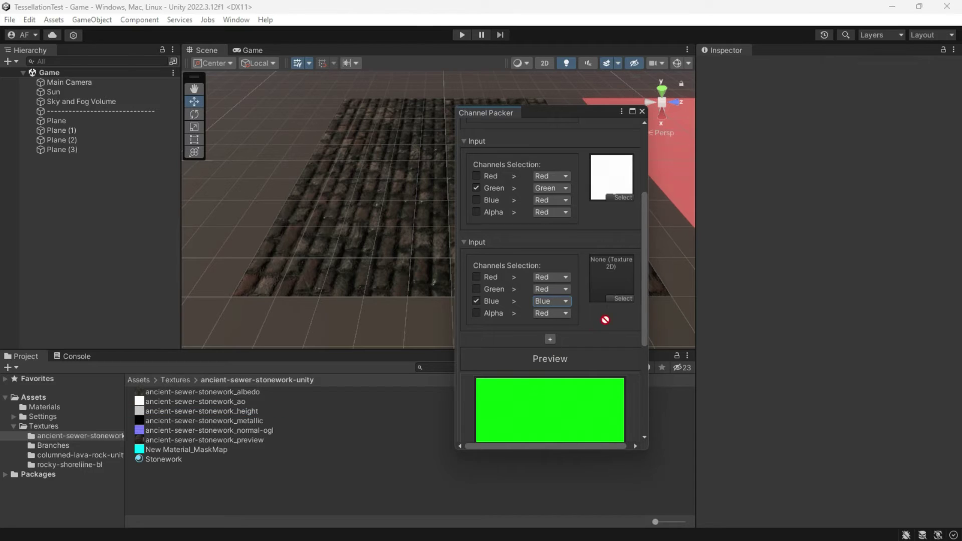
pyautogui.click(550, 339)
pyautogui.scroll(-2, 490, 365)
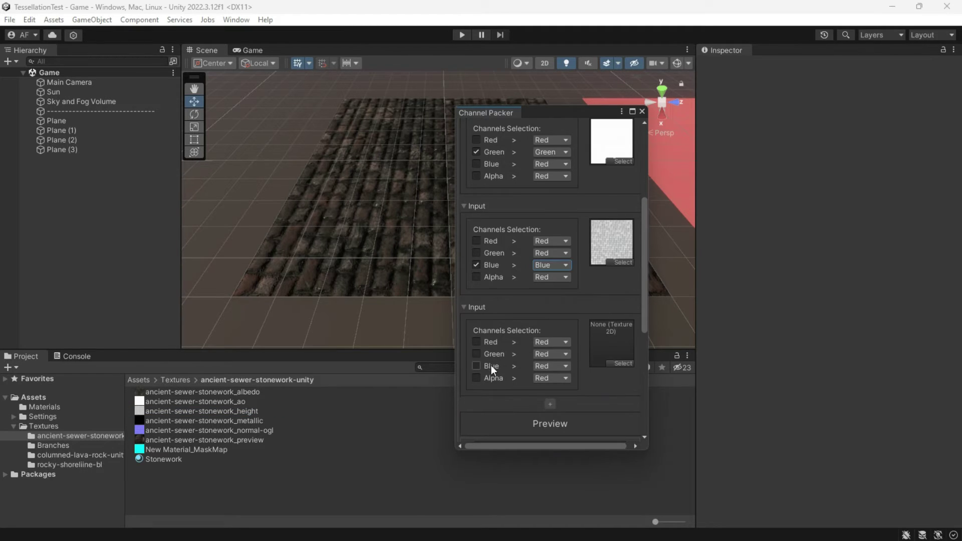
pyautogui.scroll(-3, 516, 381)
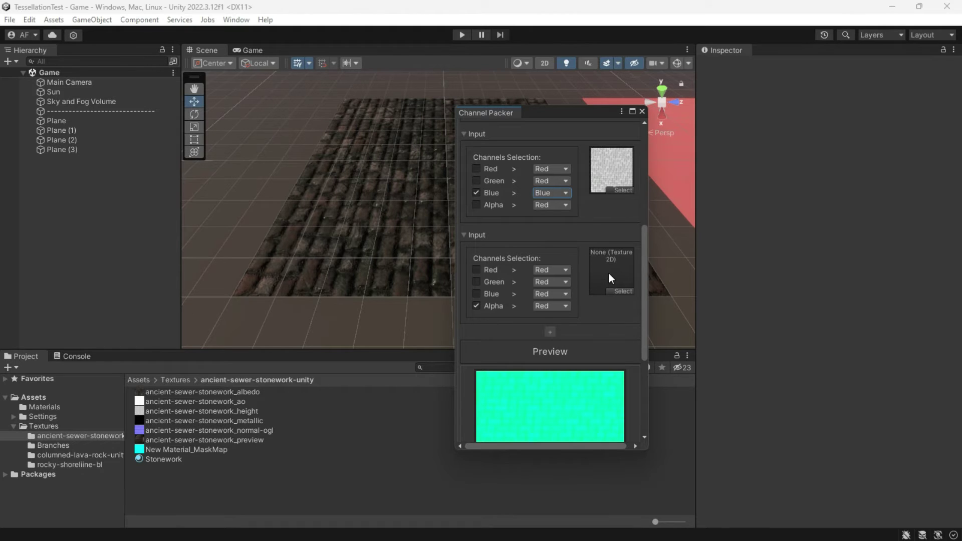
pyautogui.scroll(-8, 584, 340)
pyautogui.click(594, 388)
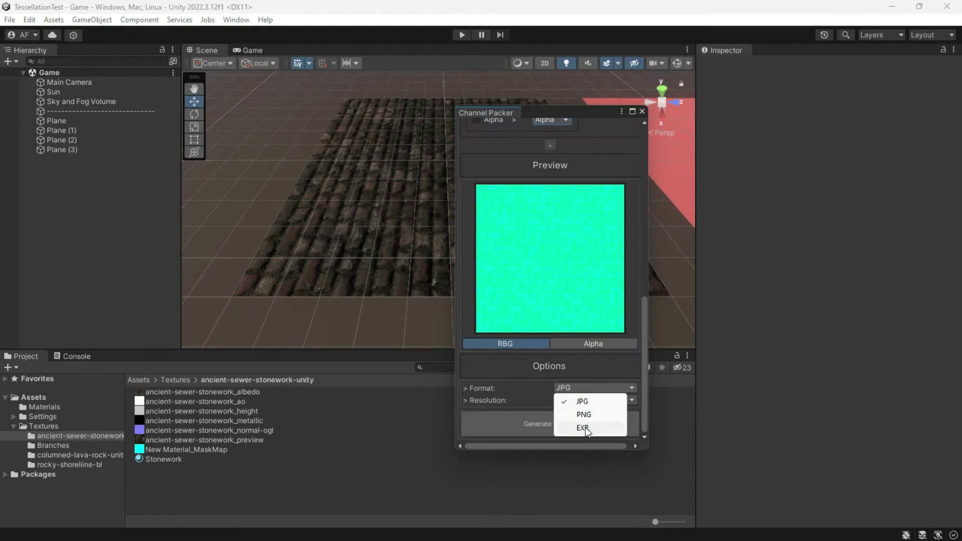
# - Generate a PNG packed texture named Stonework_MaskMap in ancient-sewer-stonework-unity, then close the Channel Packer
pyautogui.click(564, 401)
pyautogui.click(549, 424)
pyautogui.doubleClick(190, 162)
pyautogui.doubleClick(166, 122)
pyautogui.moveTo(106, 253); pyautogui.dragTo(83, 256)
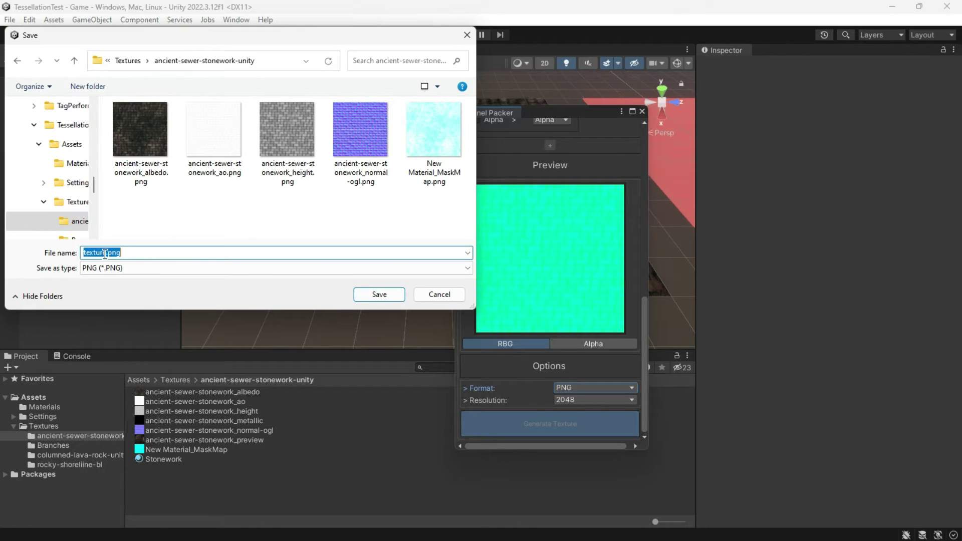
pyautogui.press('BackSpace')
pyautogui.write('Stonework')
pyautogui.write('_MaskMao')
pyautogui.press('BackSpace')
pyautogui.write('p')
pyautogui.click(379, 294)
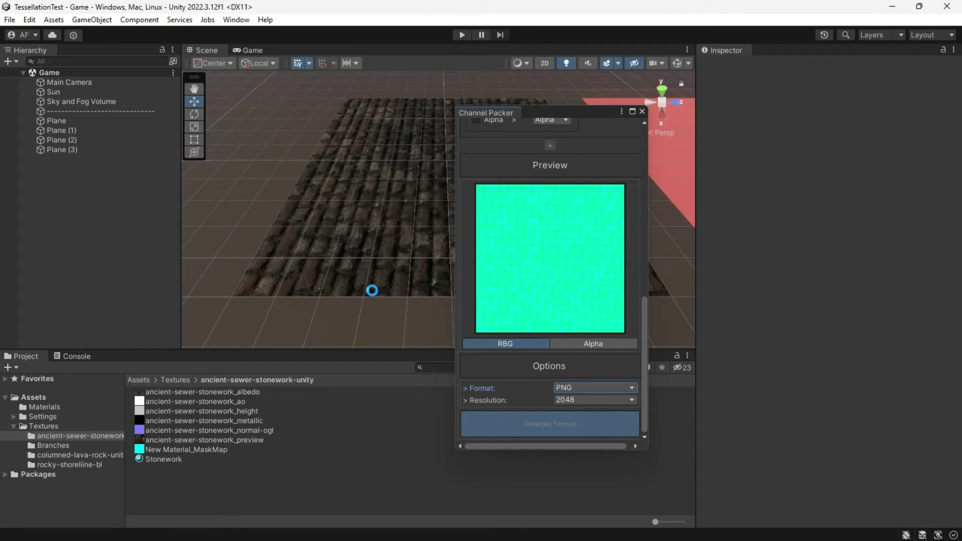
pyautogui.click(642, 111)
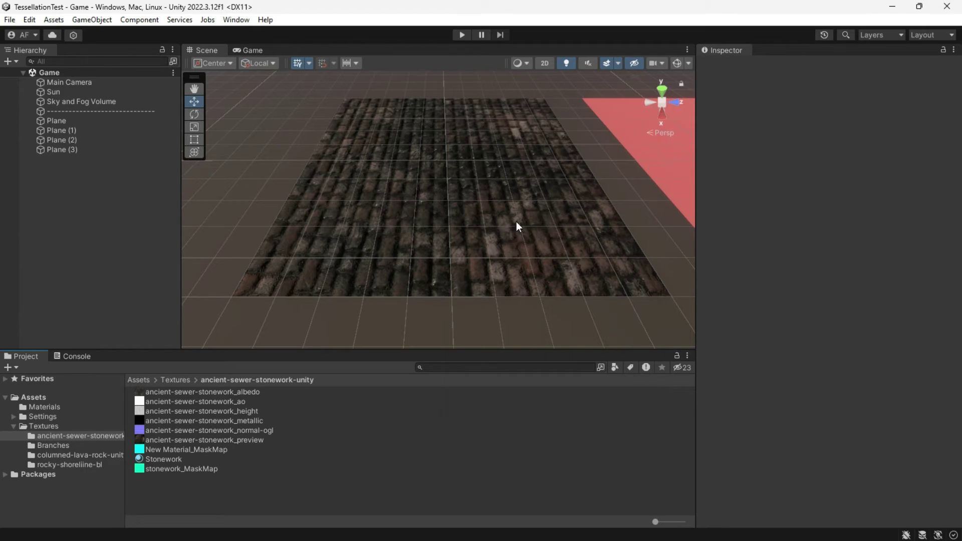
# - Rename stonework_MaskMap to Stonework_MaskMap with a capital S
pyautogui.click(165, 470)
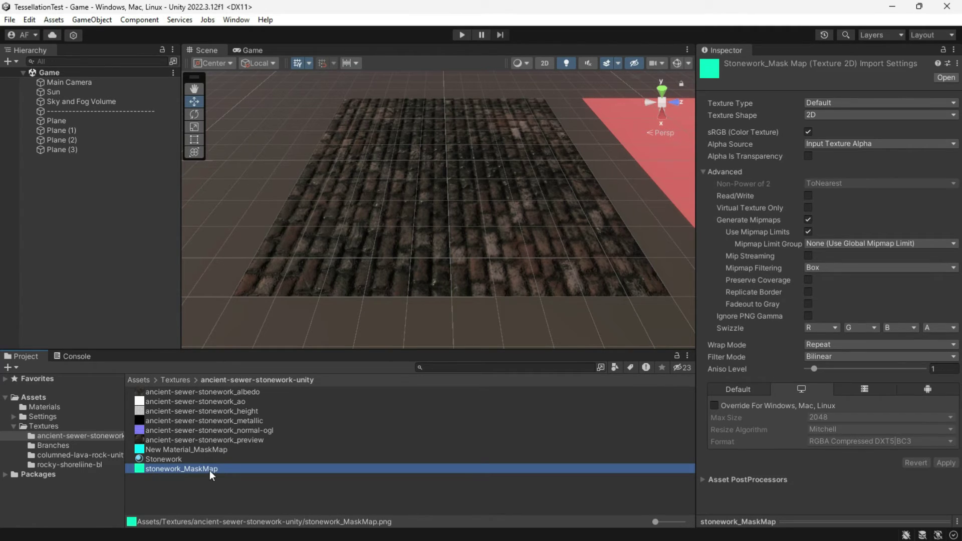
pyautogui.click(151, 471)
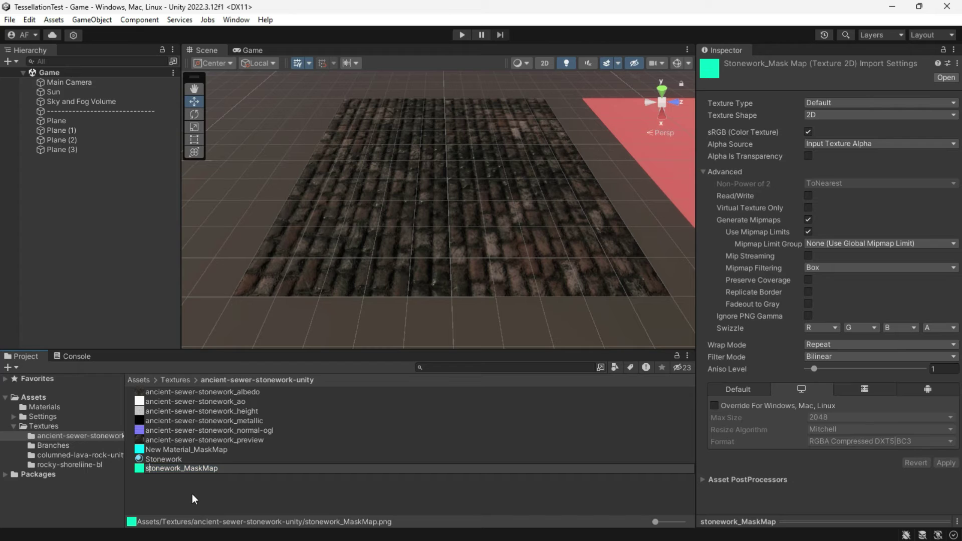
pyautogui.press('Home')
pyautogui.press('Delete')
pyautogui.write('S')
pyautogui.press('Return')
# - Compare the enlarged previews of Stonework_MaskMap and New Material_MaskMap by switching between them
pyautogui.click(740, 522)
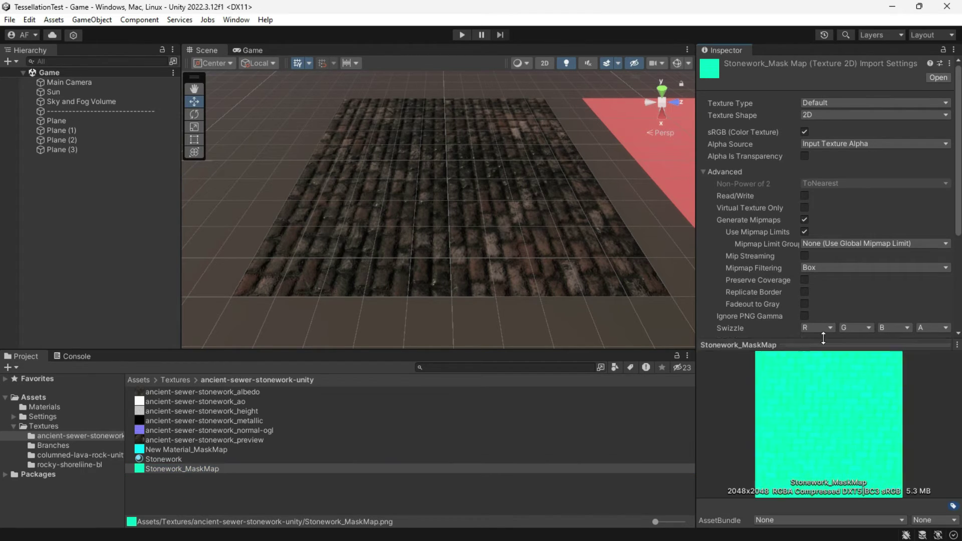
pyautogui.click(178, 452)
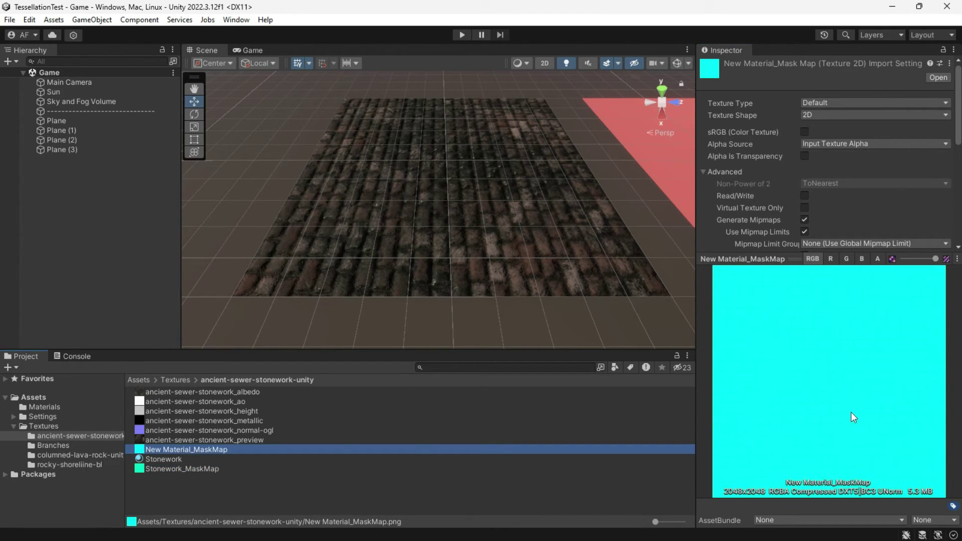
pyautogui.click(196, 468)
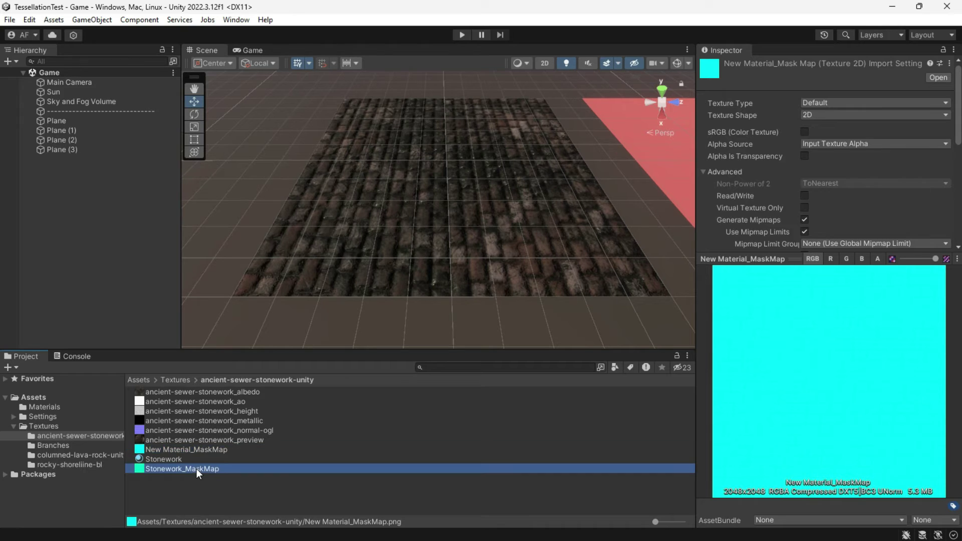
pyautogui.click(197, 448)
pyautogui.click(198, 469)
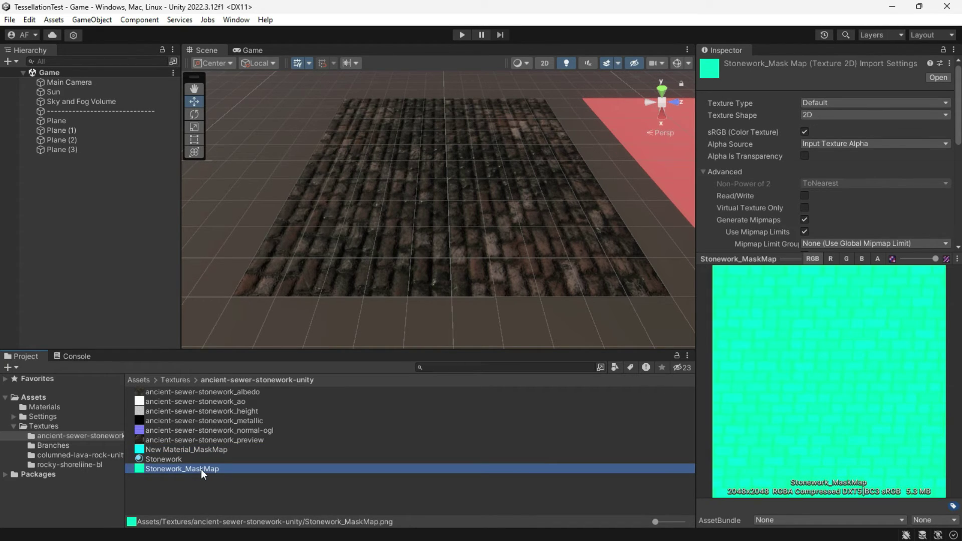
pyautogui.click(201, 450)
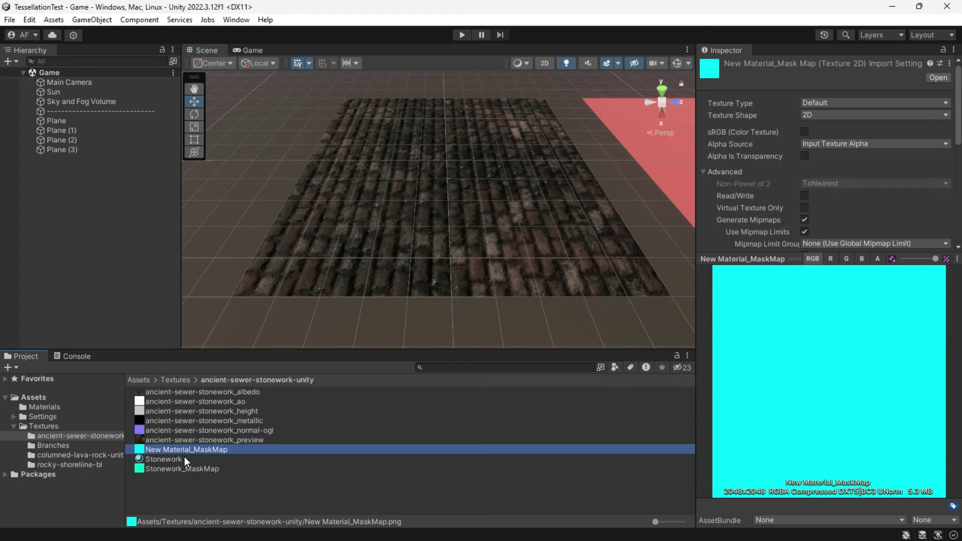
# - Assign the Stonework_MaskMap texture to the Stonework material's Mask Map slot
pyautogui.click(185, 458)
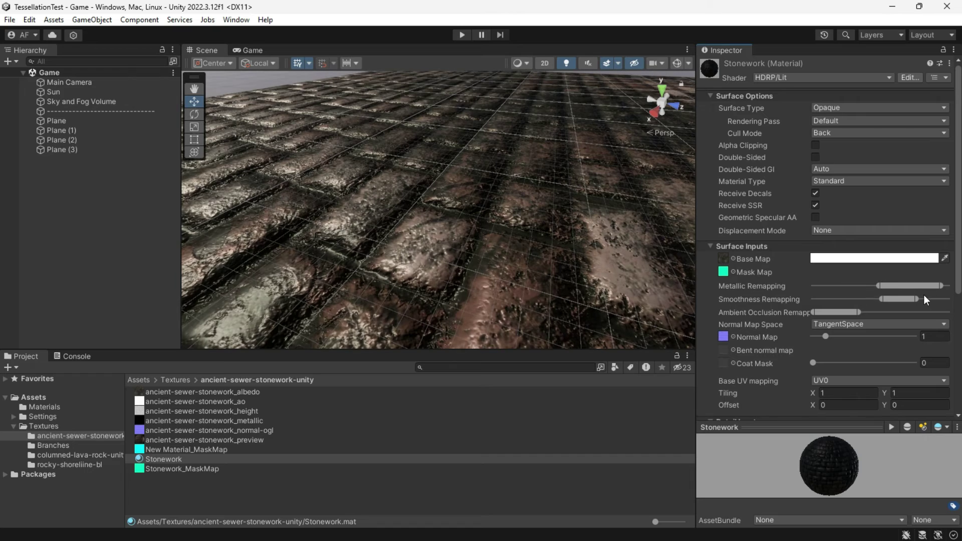
pyautogui.moveTo(911, 285); pyautogui.dragTo(905, 286)
pyautogui.moveTo(180, 449); pyautogui.dragTo(728, 215)
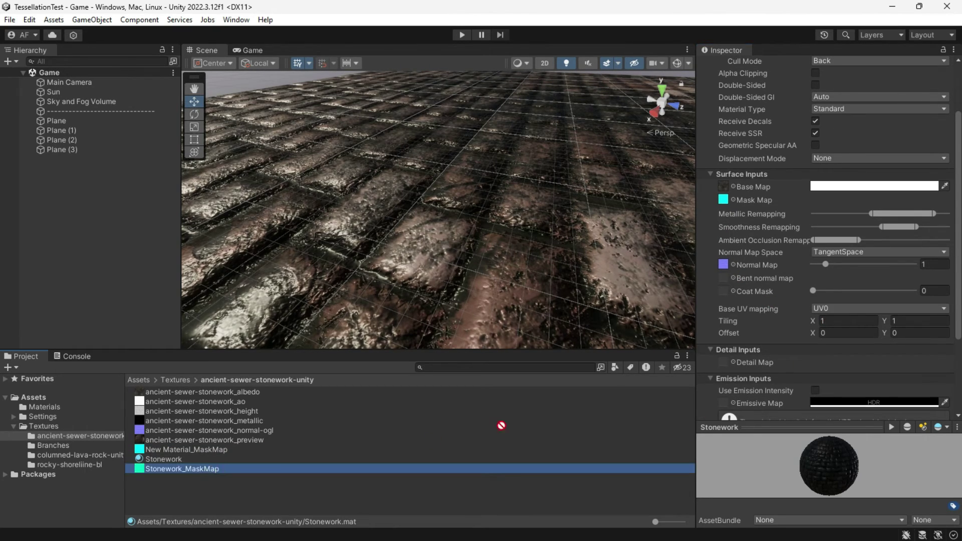
pyautogui.moveTo(180, 469); pyautogui.dragTo(723, 199)
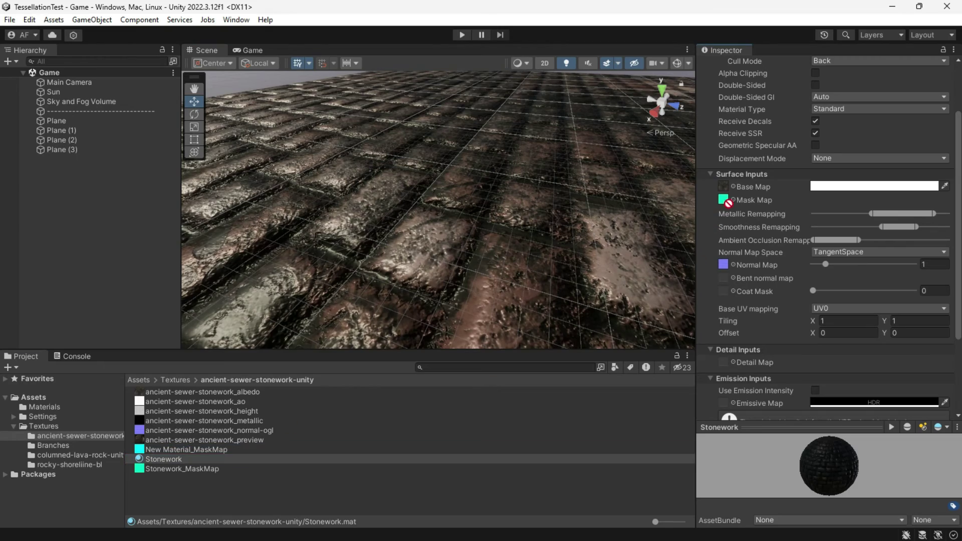
# - Orbit and zoom around the tiled stone plane, then collapse the material preview
pyautogui.keyDown('alt'); pyautogui.moveTo(240, 311); pyautogui.dragTo(473, 255); pyautogui.keyUp('alt')
pyautogui.scroll(5, 474, 255)
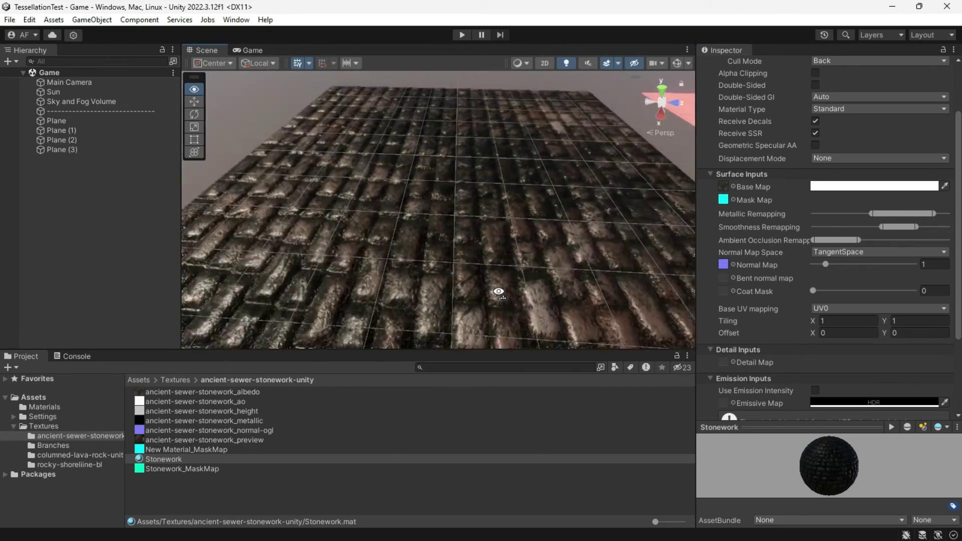
pyautogui.scroll(-3, 496, 285)
pyautogui.keyDown('alt'); pyautogui.moveTo(391, 299); pyautogui.dragTo(468, 301); pyautogui.keyUp('alt')
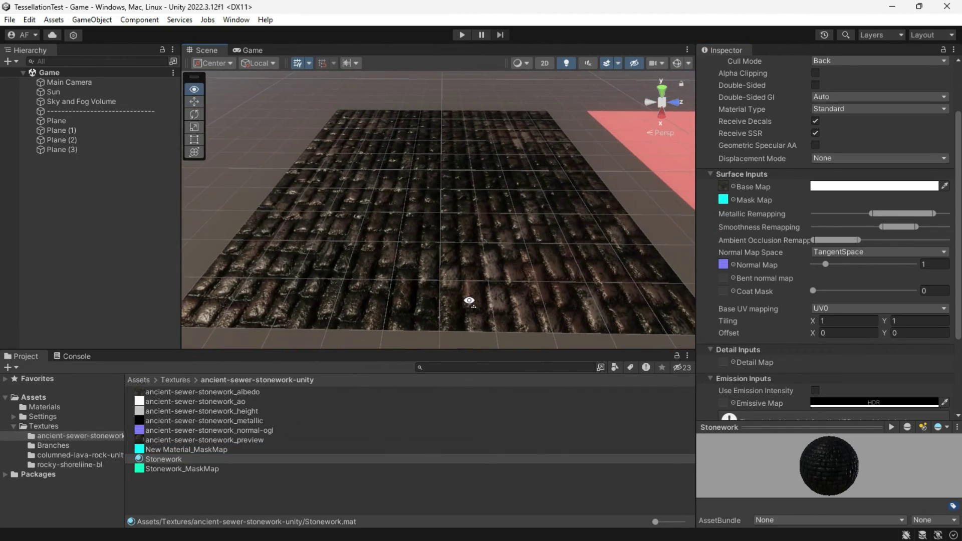
pyautogui.click(775, 427)
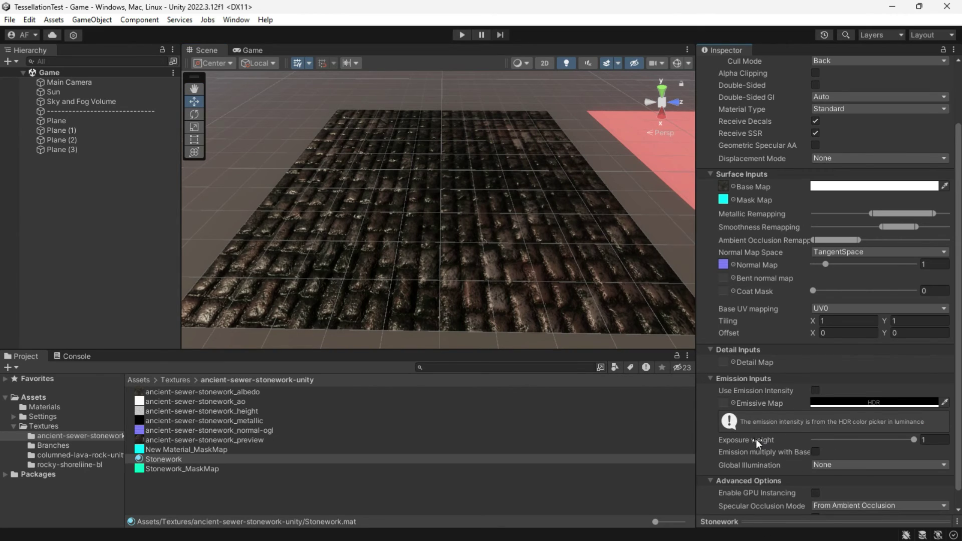